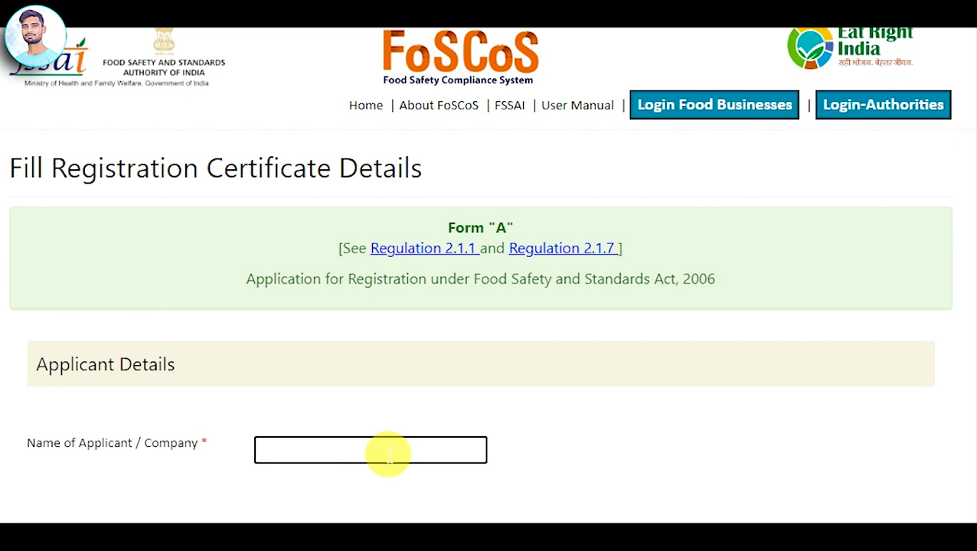
Step: Type the applicant's business name into Name of Applicant / Company
text(ASHOP)
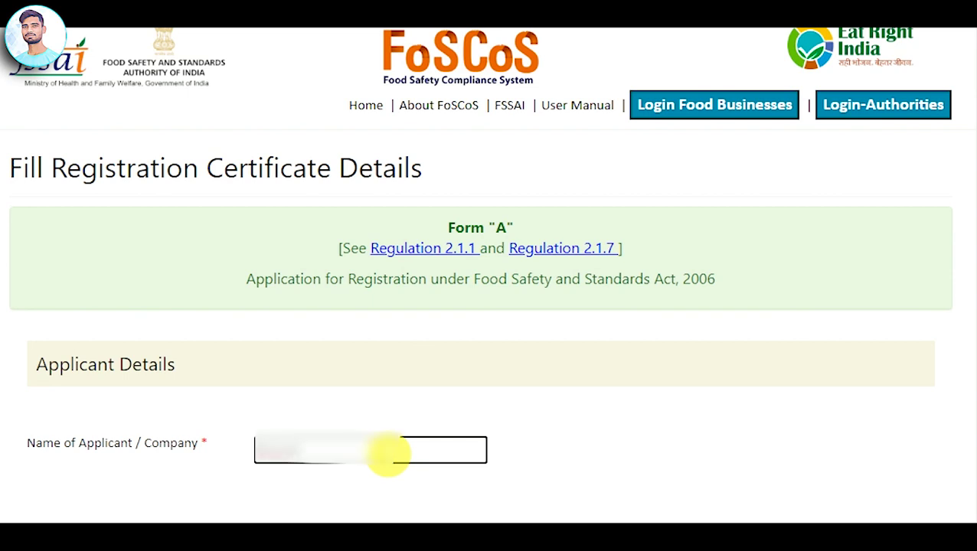
scroll(408, 355, down, 4)
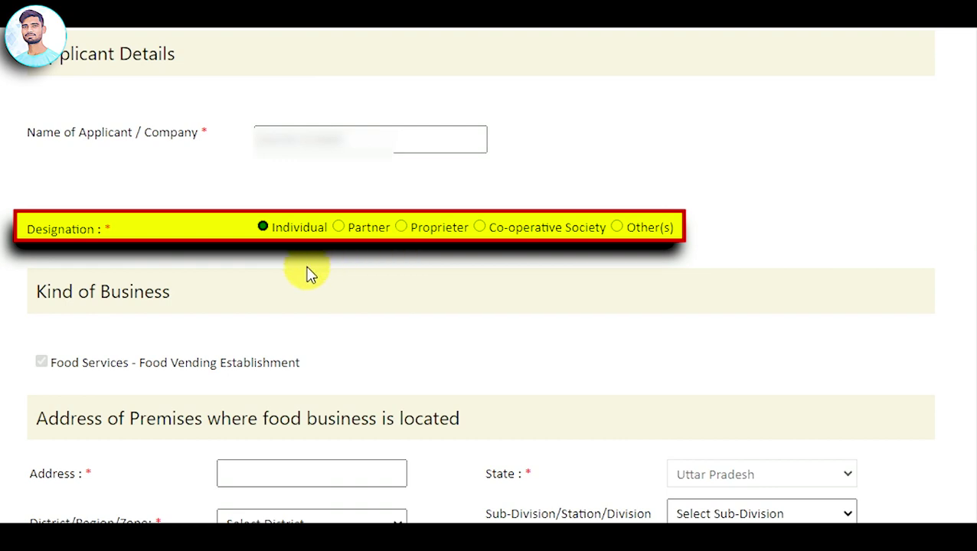
Step: Show a Hindi translation of the Address of Premises heading, then close it
scroll(306, 276, down, 2)
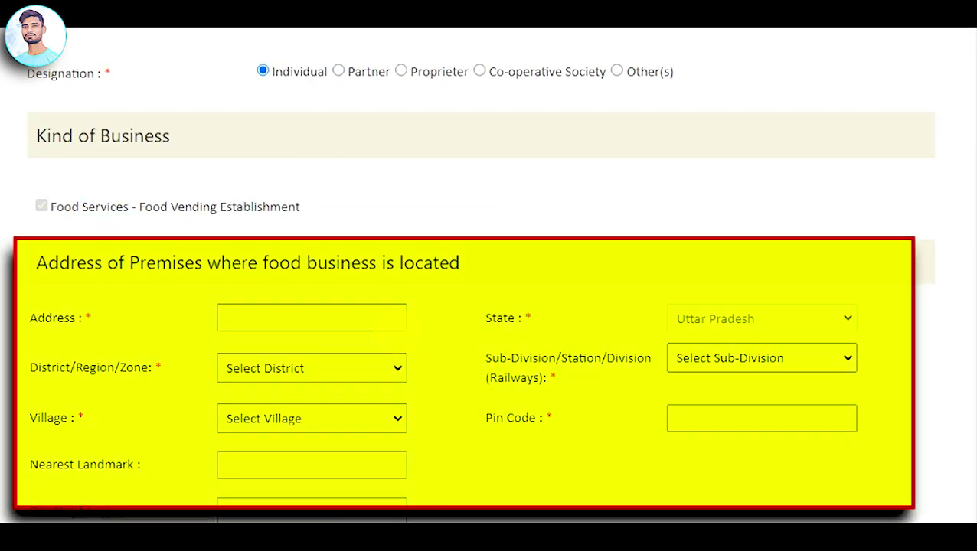
click(393, 321)
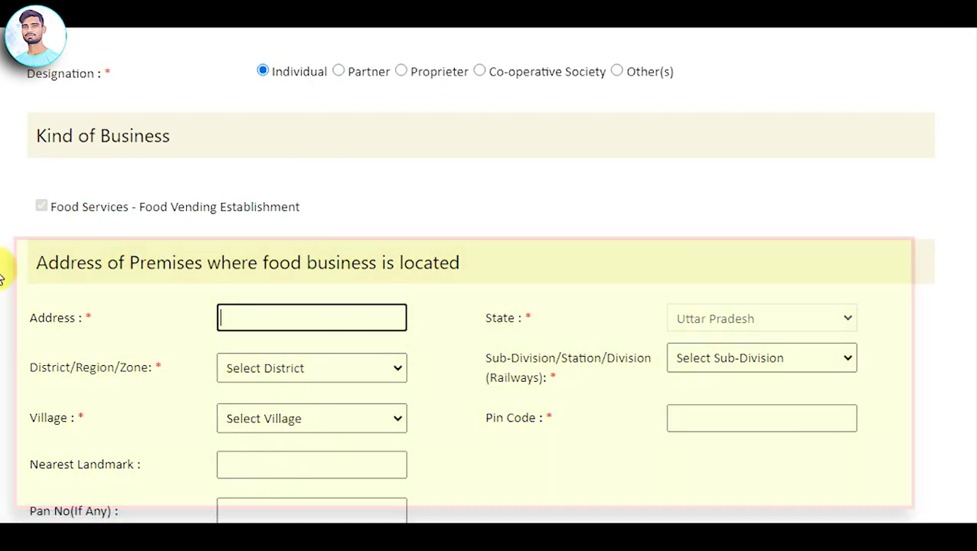
drag(6, 268, 476, 283)
click(490, 287)
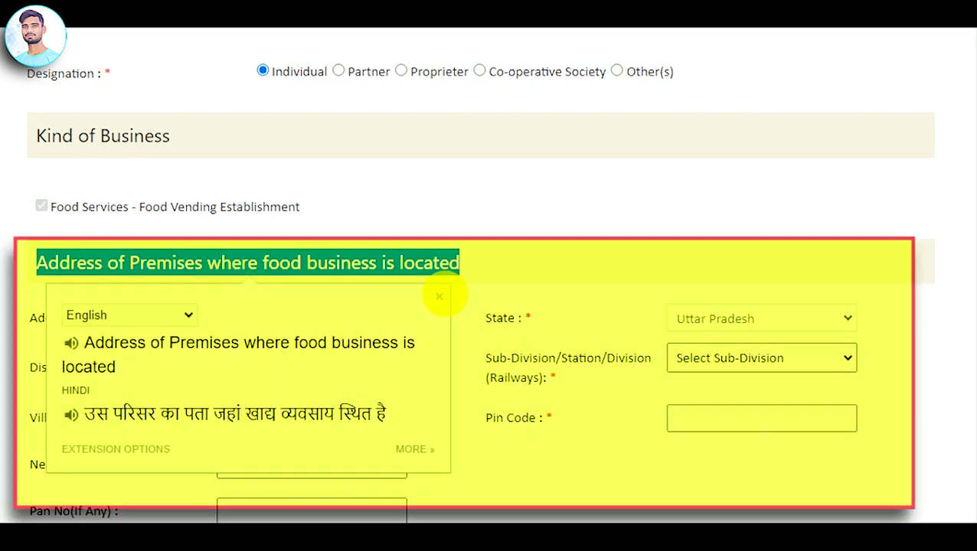
click(444, 297)
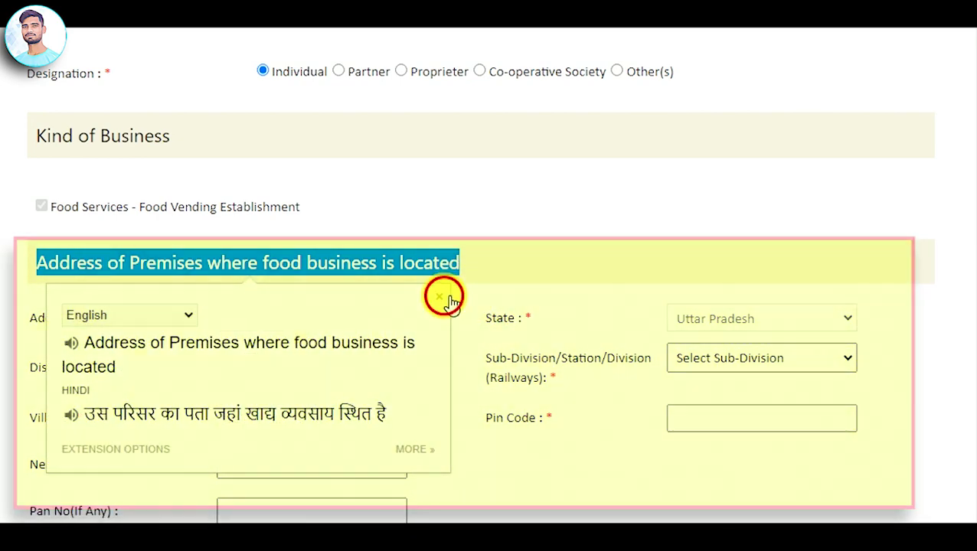
Step: Fill in the premises address fields for Budaun district, correcting a typo
click(330, 326)
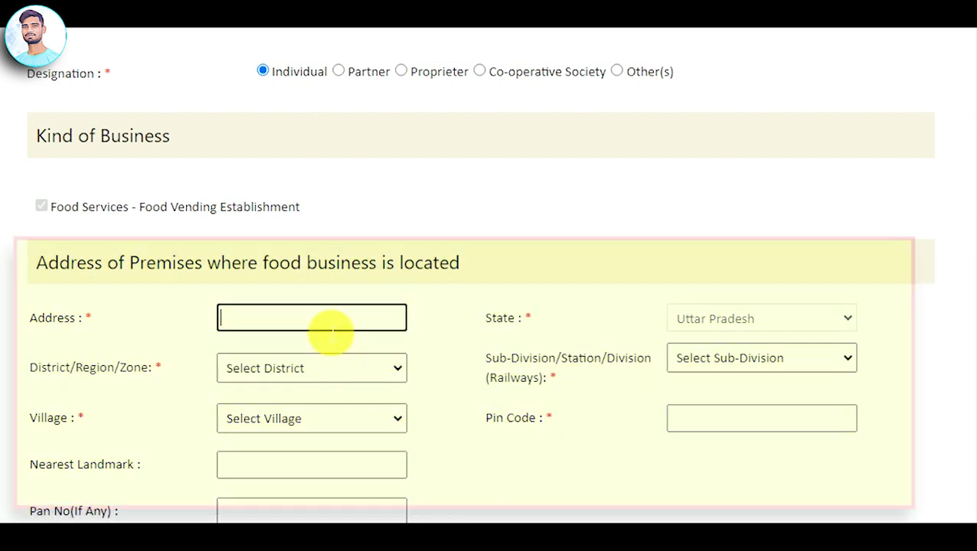
text(US)
key(BackSpace)
key(BackSpace)
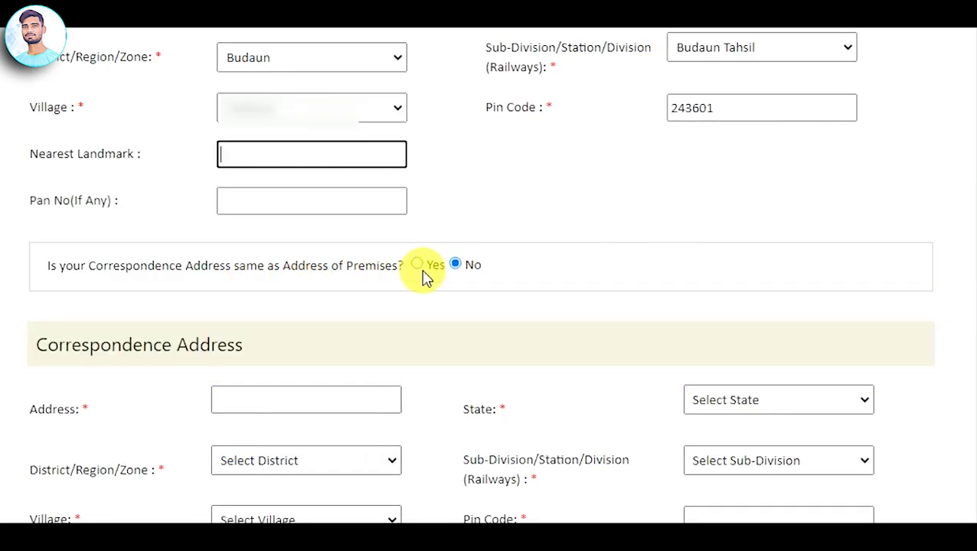
click(322, 398)
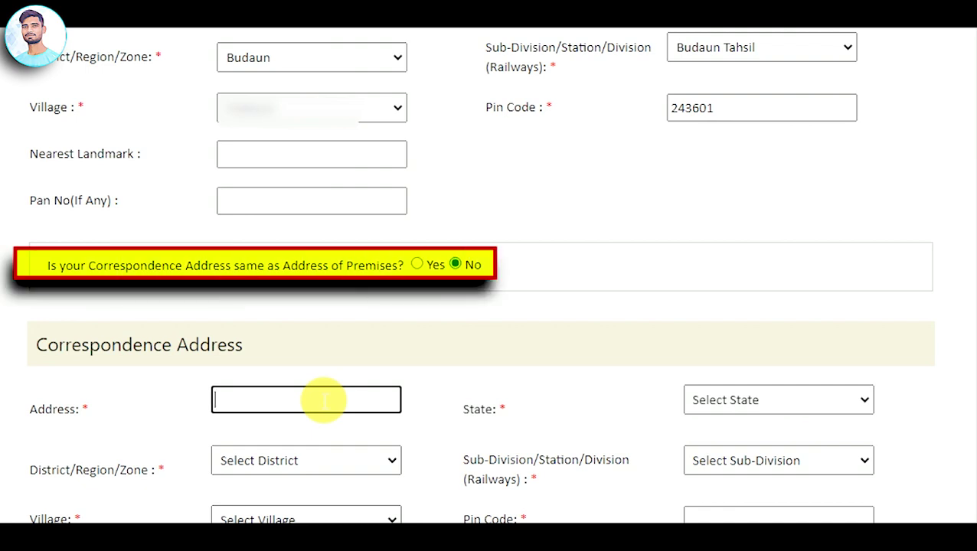
Step: Enter the correspondence address and the mobile number under Contact Details
text(NEAR D)
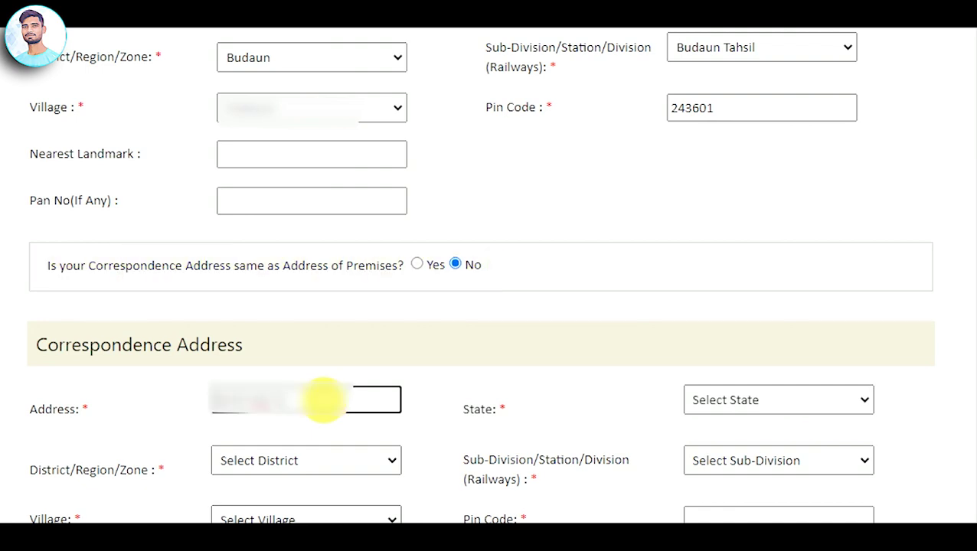
text(IST)
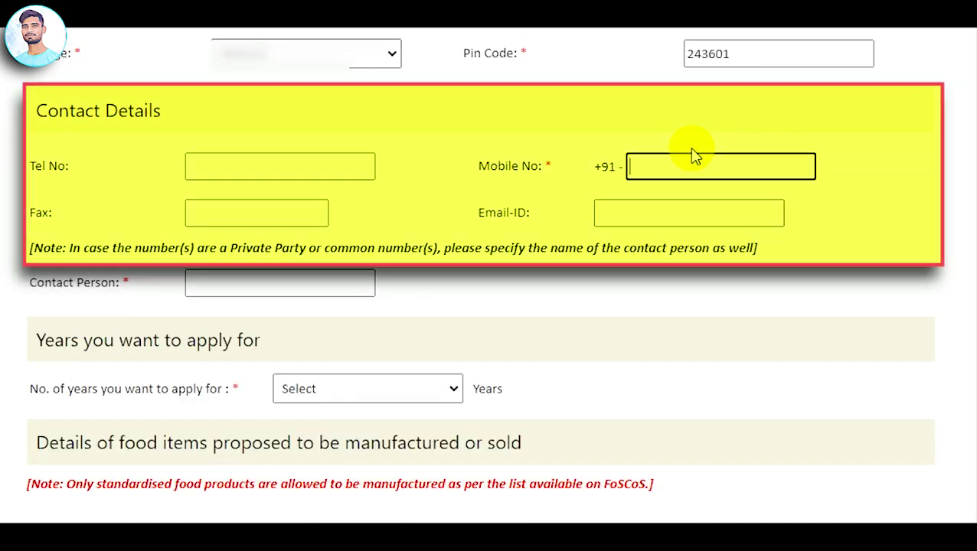
text(98)
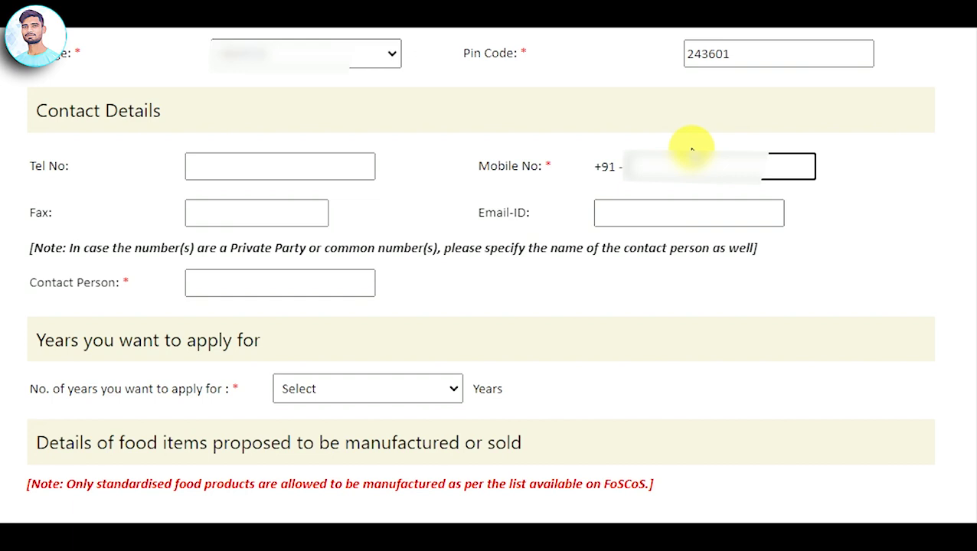
text(9)
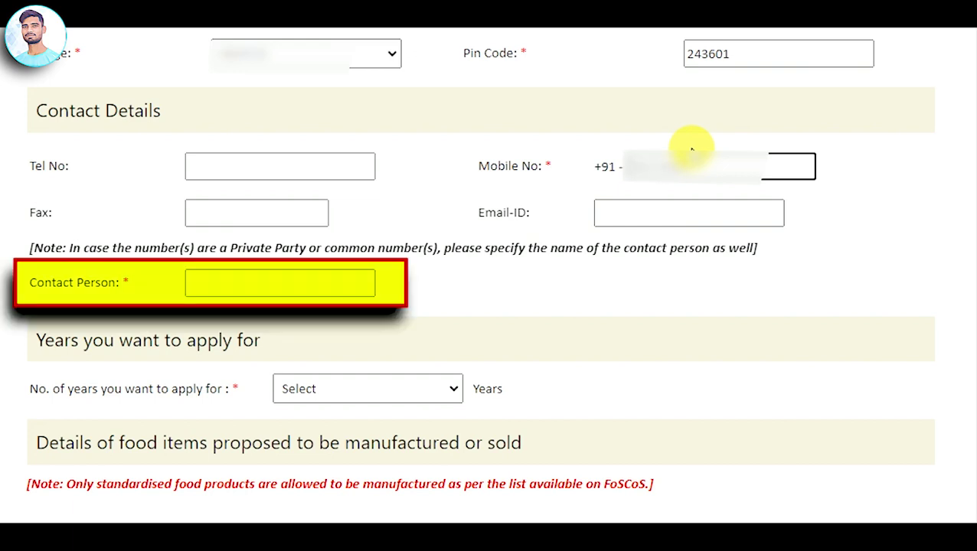
double_click(688, 157)
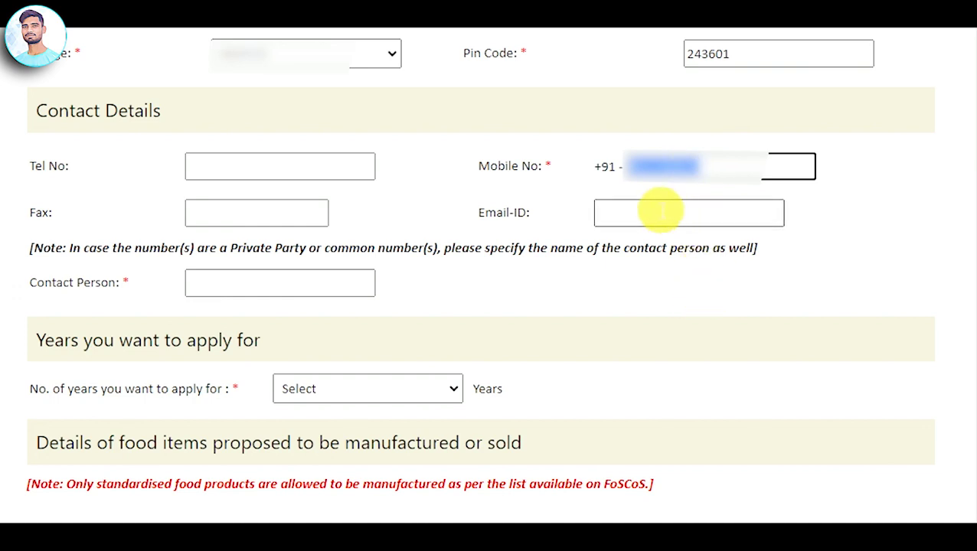
click(306, 217)
key(Tab)
Step: Translate the note line, then type the contact person's name and mobile number
click(312, 278)
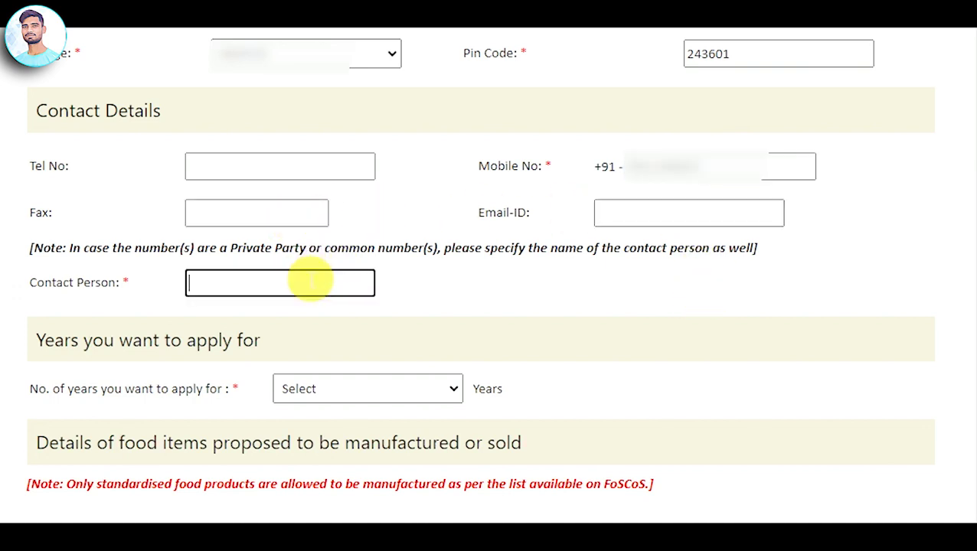
double_click(49, 248)
triple_click(49, 248)
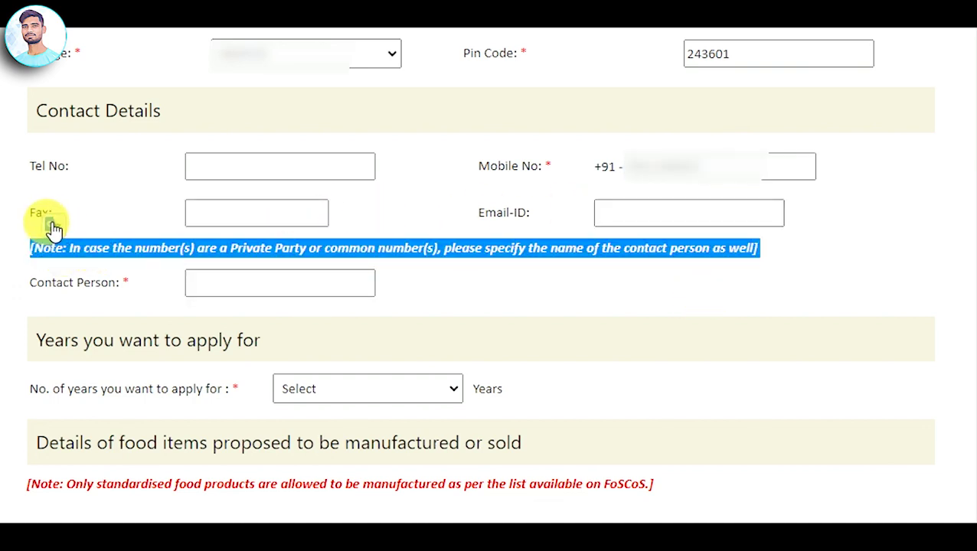
click(52, 225)
click(584, 279)
click(277, 289)
text(SUNIL)
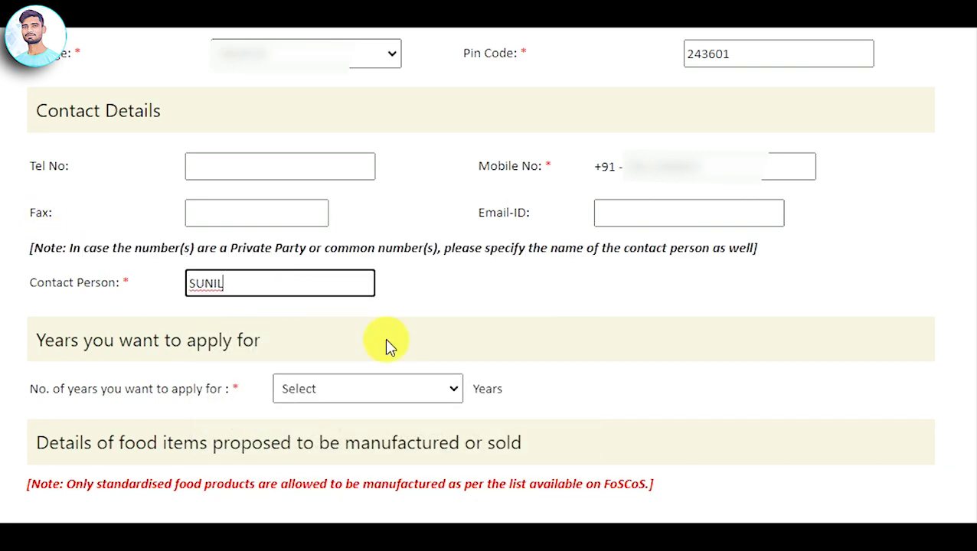
text(, MOBILE NO)
Step: Add 12 - Salts, spices, soups, sauces, salads and protein products as the first food category
click(322, 388)
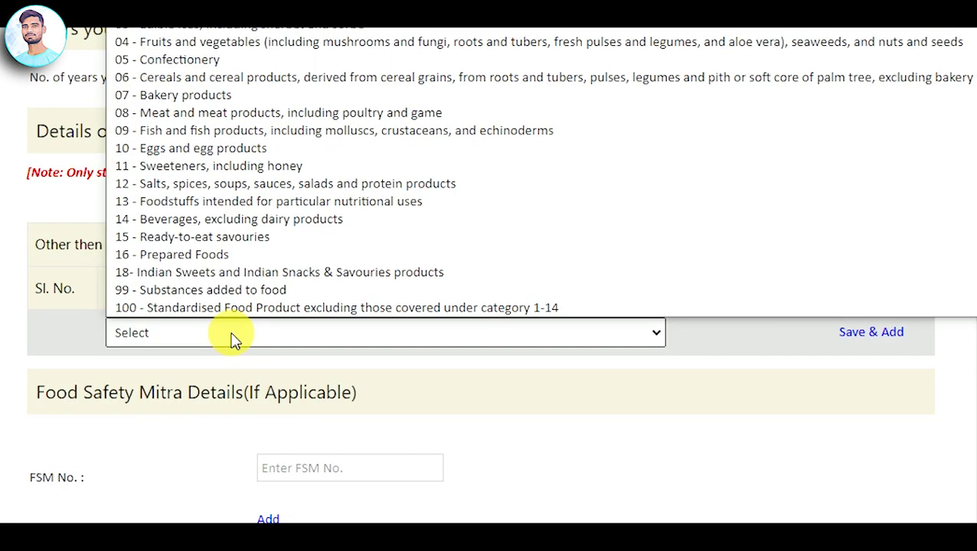
click(233, 338)
click(233, 338)
key(Down)
key(Down)
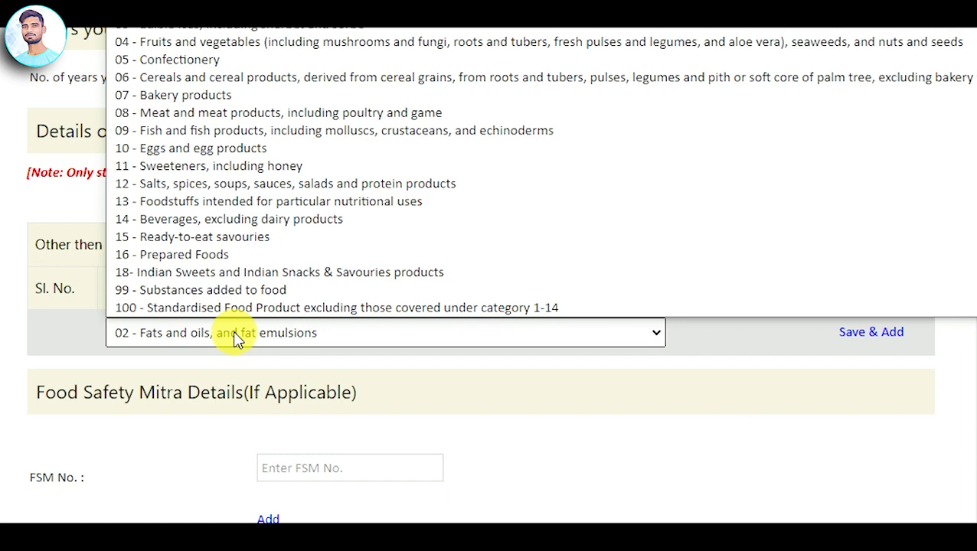
key(Up)
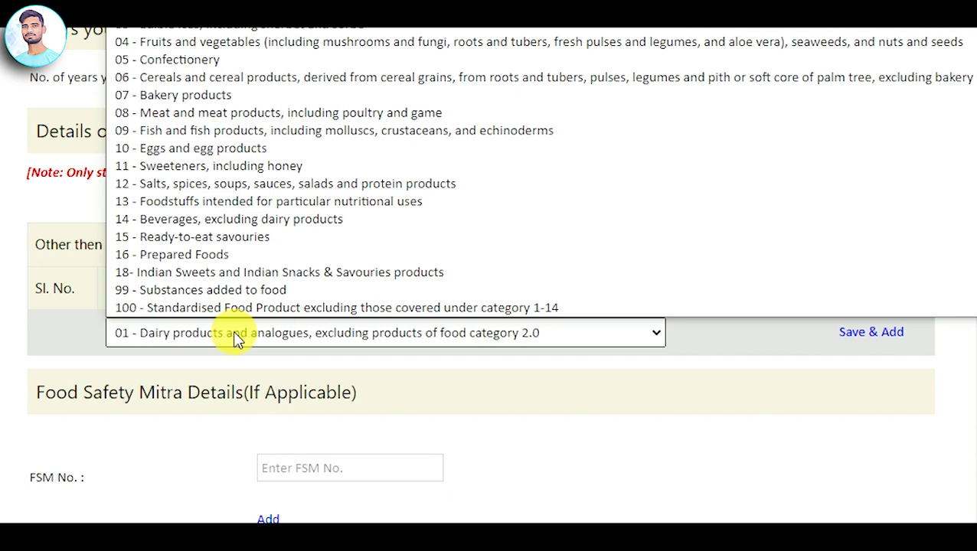
key(Down)
key(Down)
key(Down)
key(Down)
key(Down)
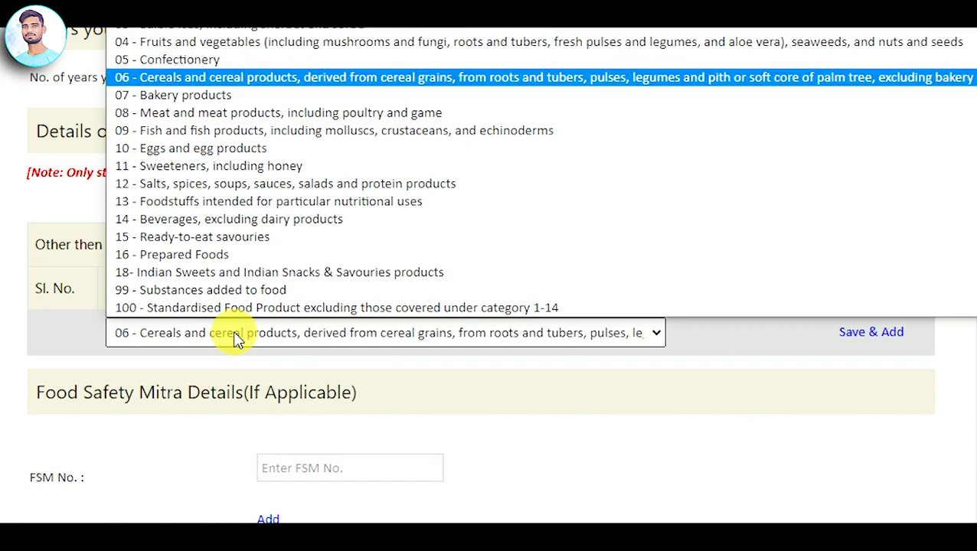
key(Up)
key(Down)
key(Down)
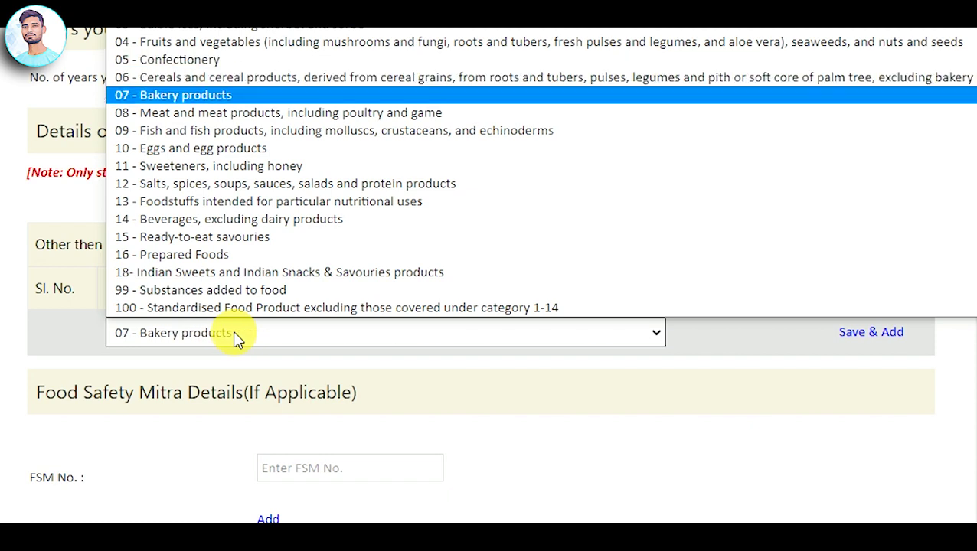
key(1)
key(2)
key(Return)
click(861, 335)
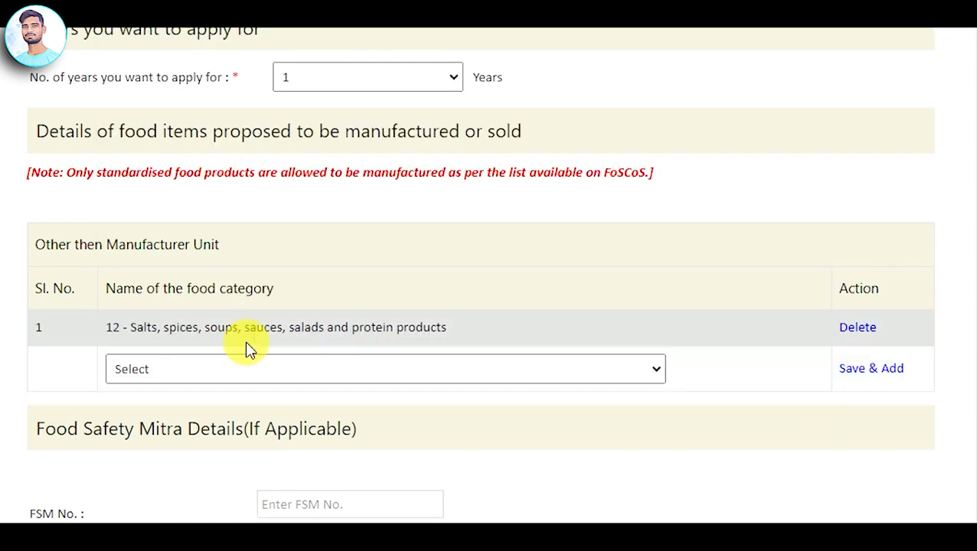
Step: Add 15 - Ready-to-eat savouries as the second food category row
click(228, 368)
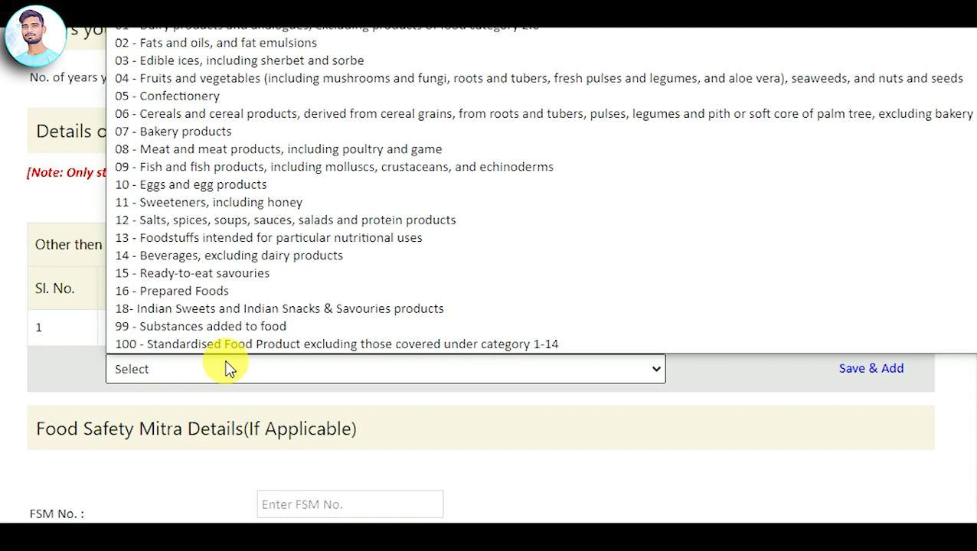
click(261, 273)
click(865, 369)
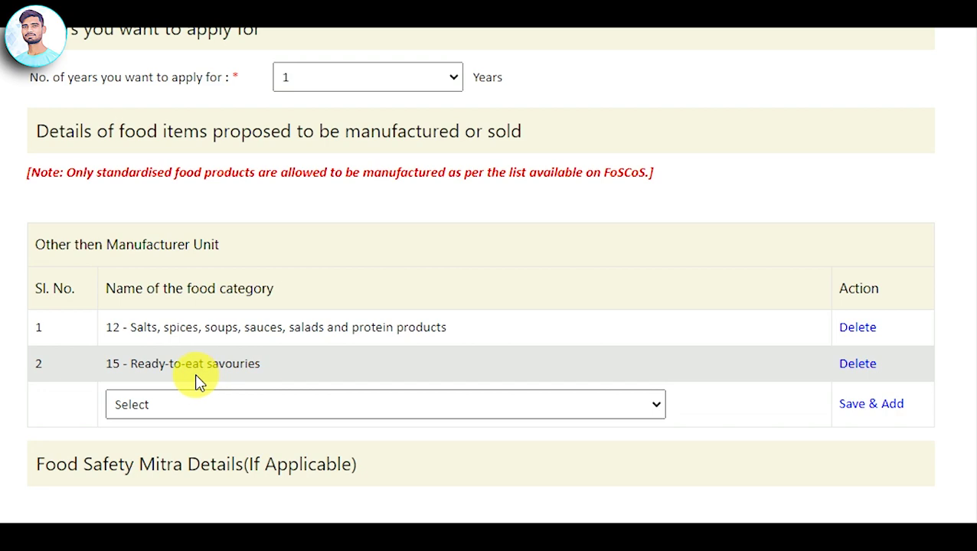
Step: Set the intended business start date to 29 June 2023
scroll(197, 383, down, 1)
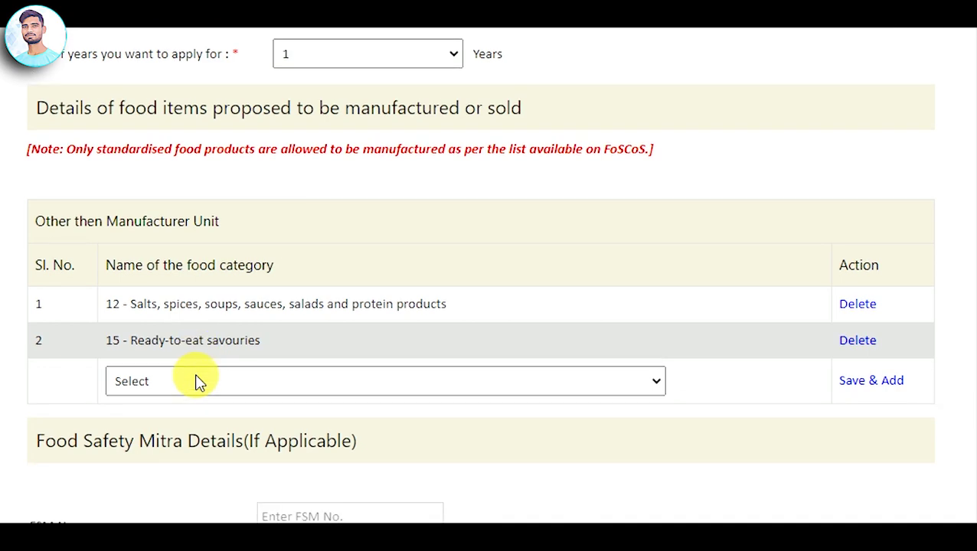
scroll(197, 383, down, 4)
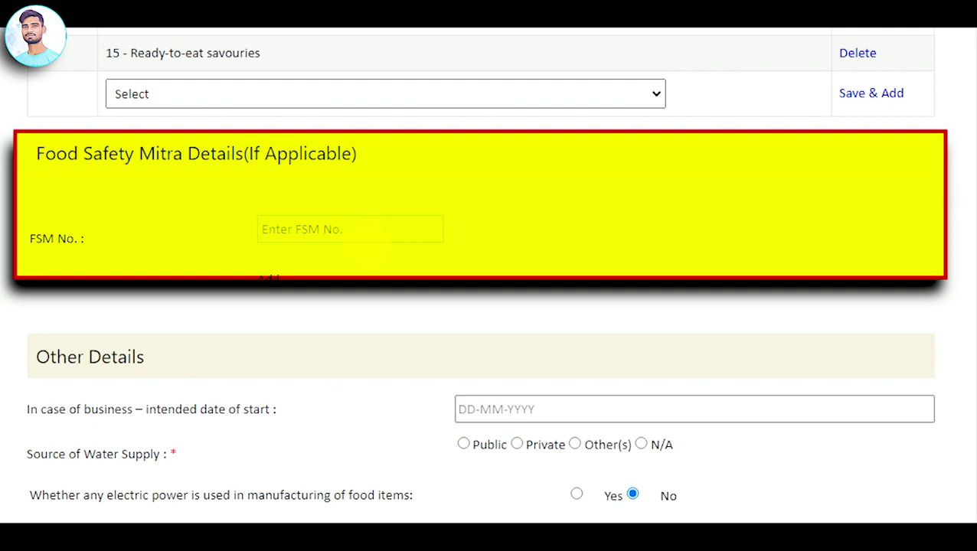
click(366, 241)
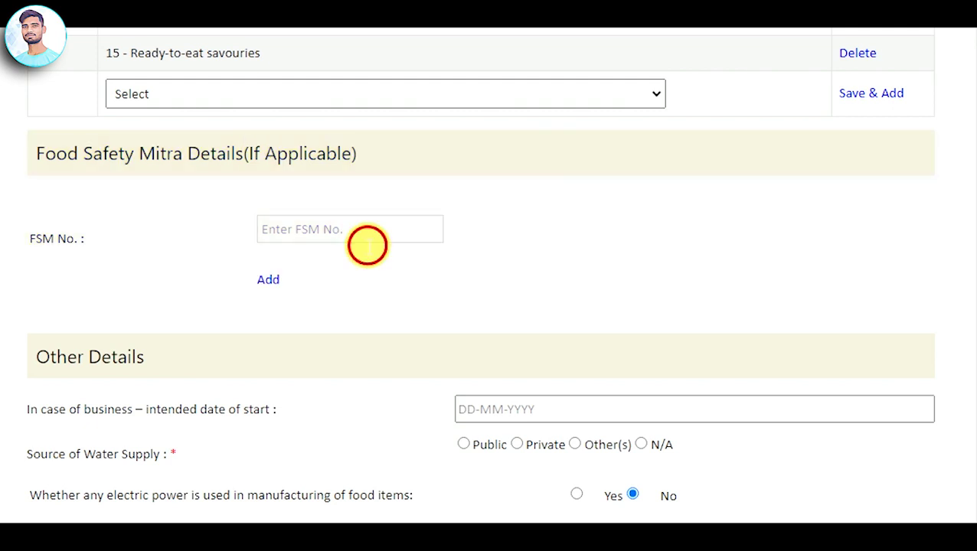
scroll(355, 275, down, 3)
click(509, 253)
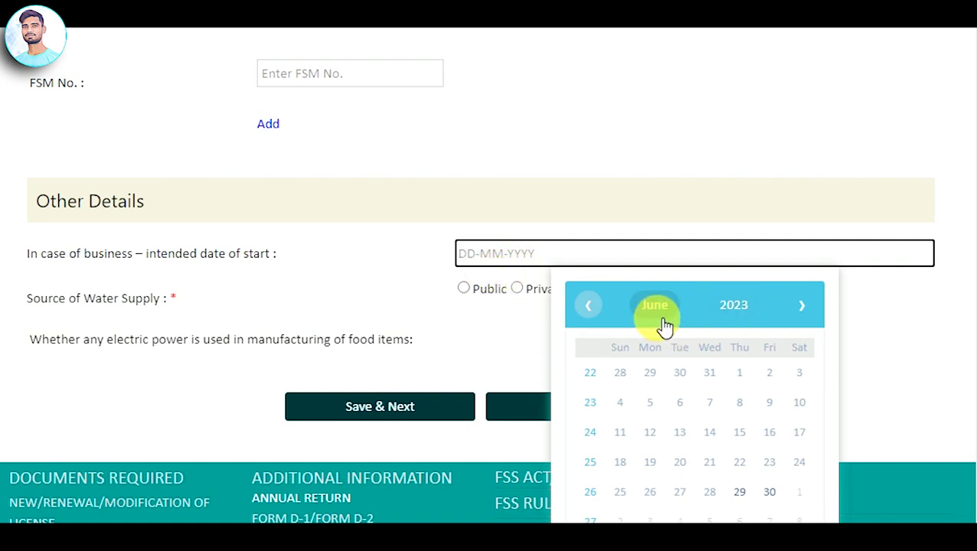
click(740, 492)
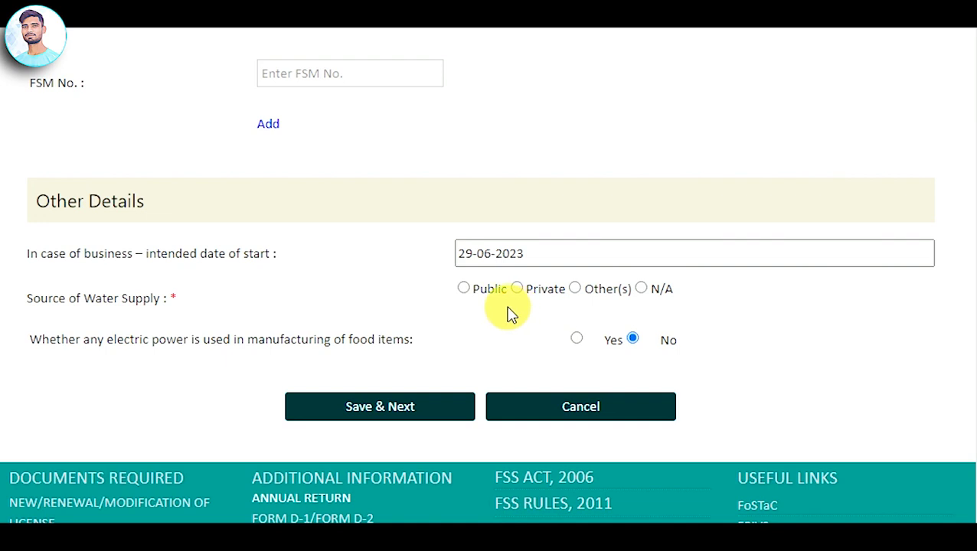
Step: Set the water supply source to Private and Save & Next
click(464, 288)
click(517, 289)
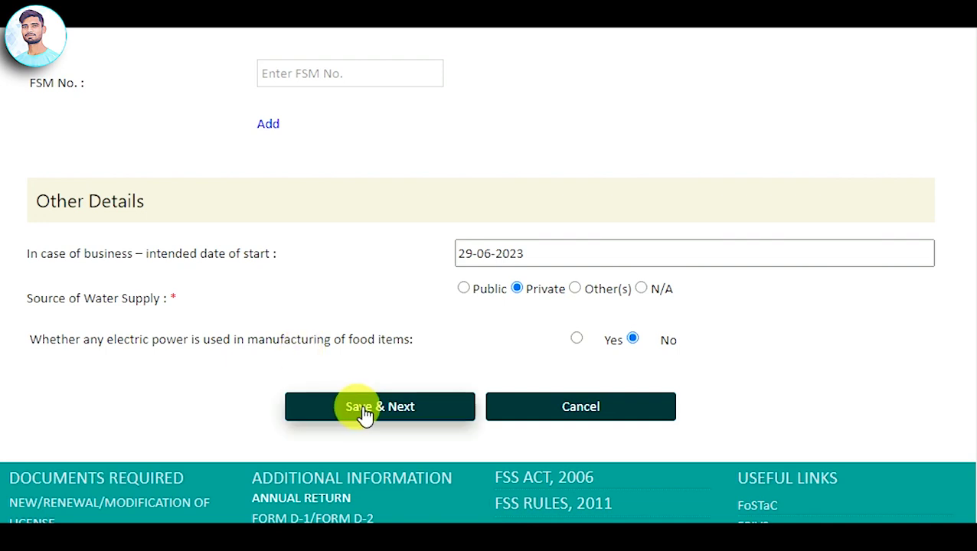
scroll(364, 413, down, 1)
click(404, 322)
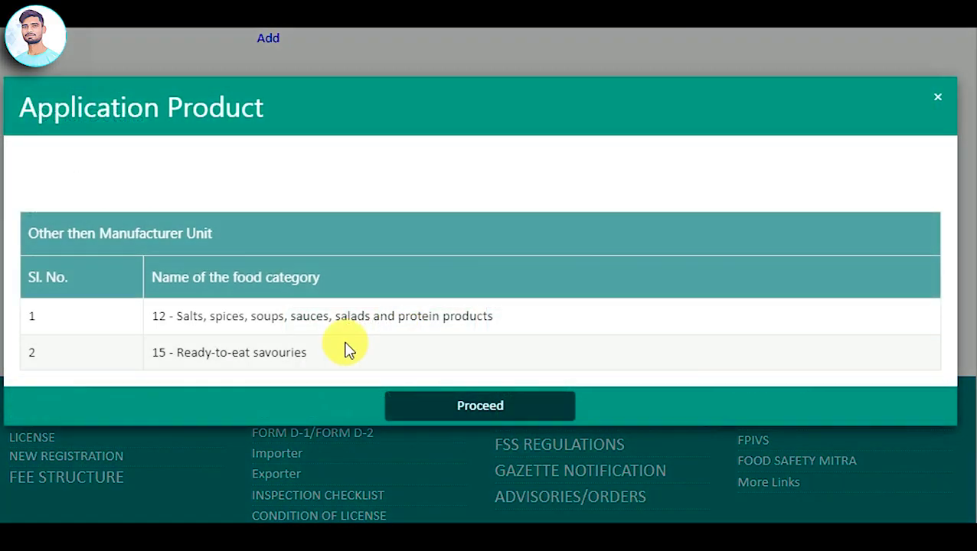
Step: Enter the primary contact's e-mail and mobile number, with Belongs To set to Self
click(508, 415)
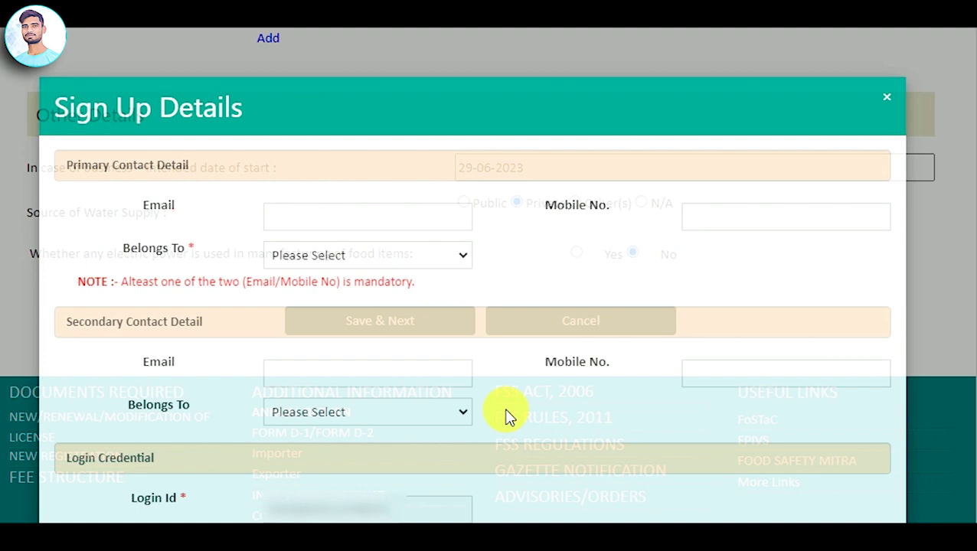
click(375, 220)
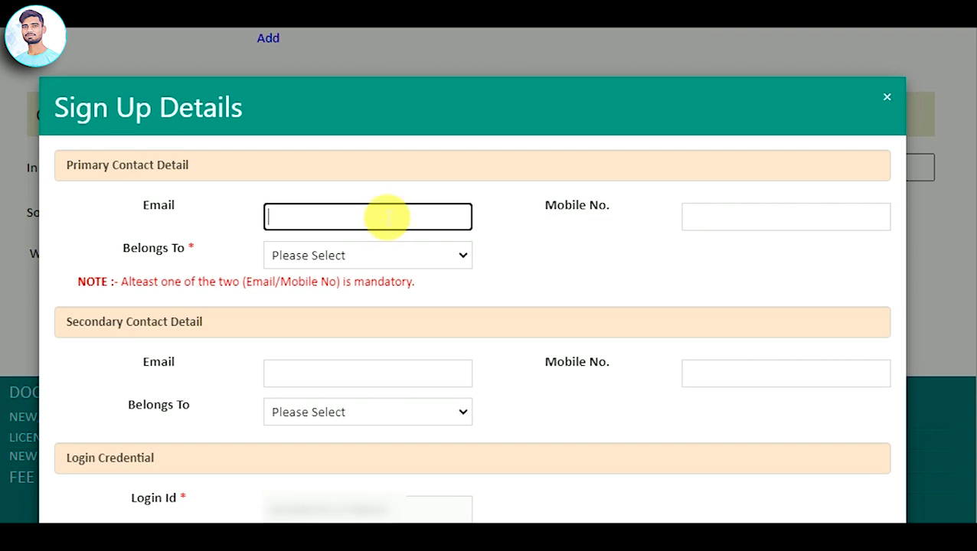
scroll(386, 183, down, 2)
click(384, 108)
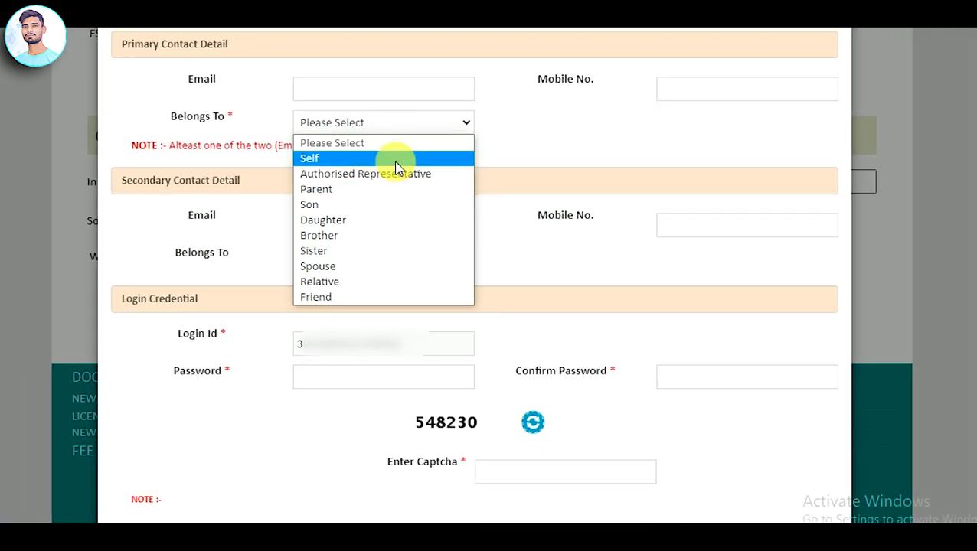
click(399, 158)
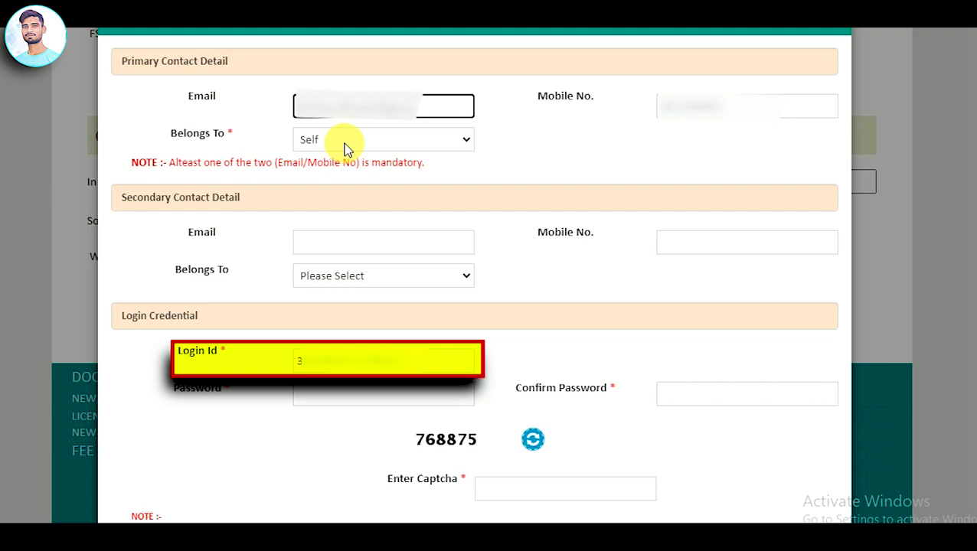
text(com)
key(Tab)
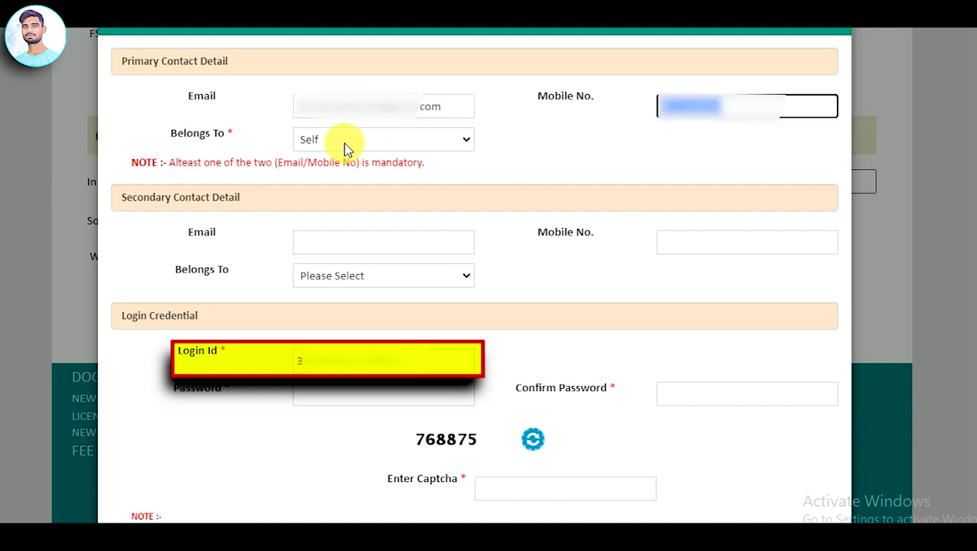
key(Tab)
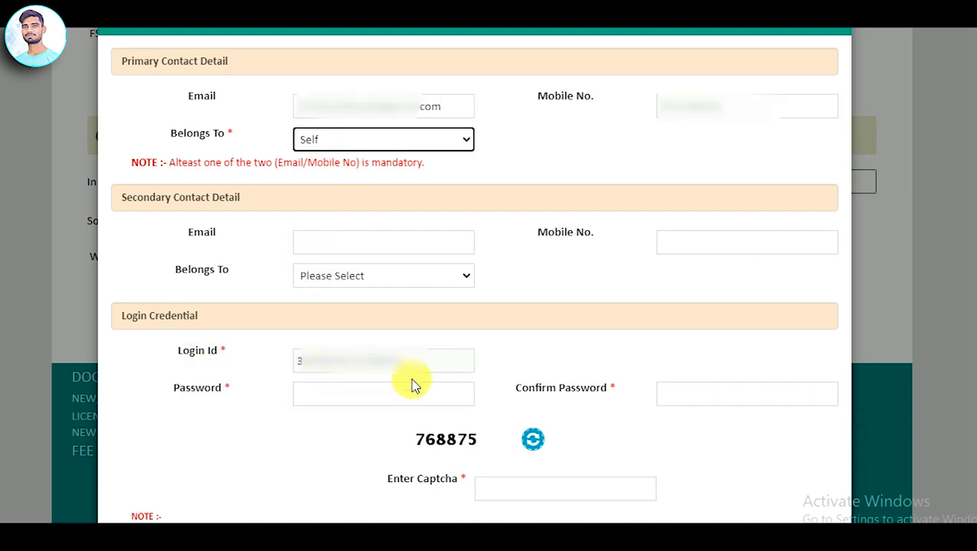
Step: Enter and confirm the account password, fill in the captcha, and submit sign-up
click(346, 403)
text(••••••••••)
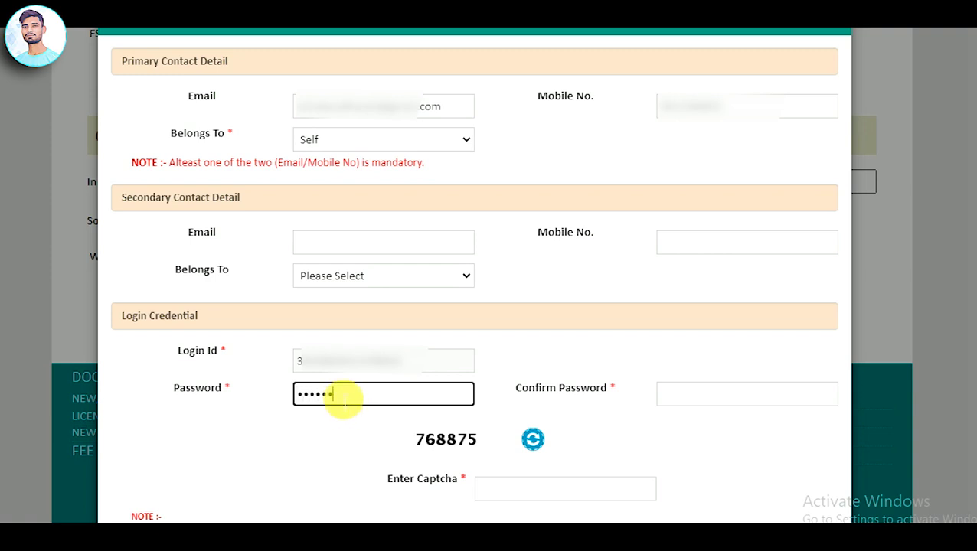
key(Tab)
text(••••••)
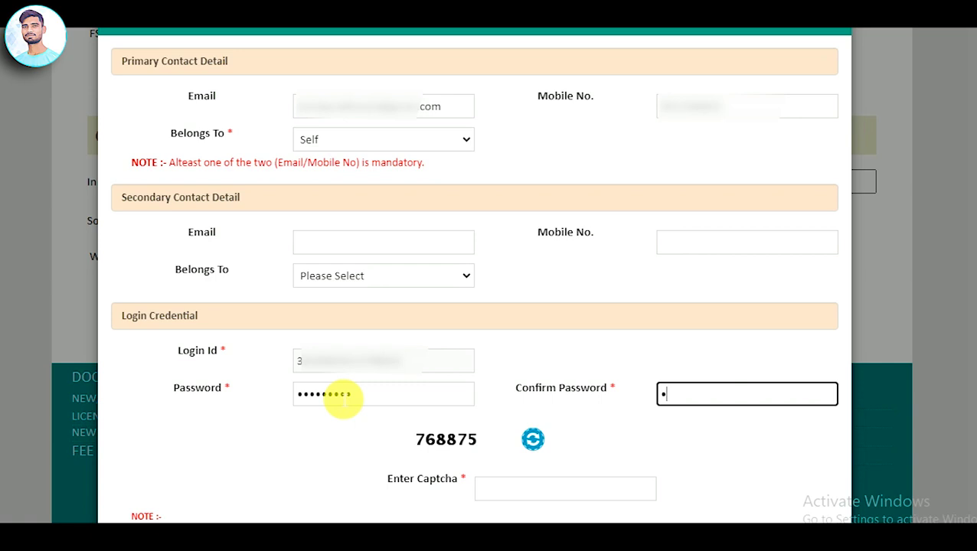
text(•••)
key(Tab)
text(768875)
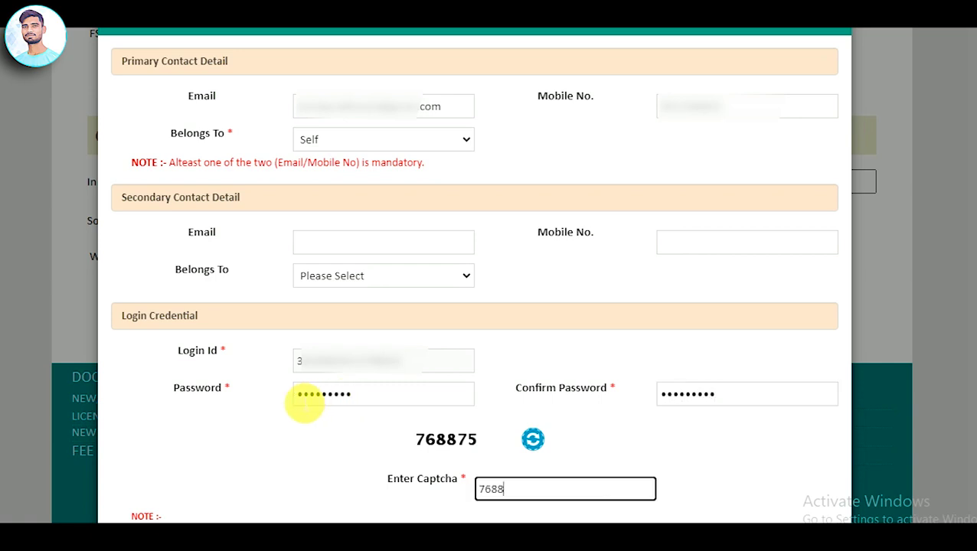
scroll(279, 405, down, 2)
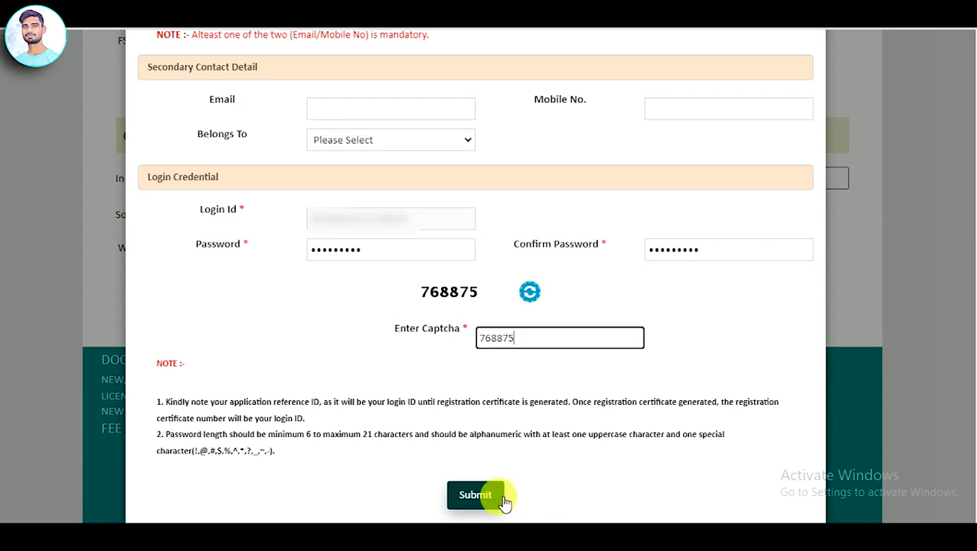
click(503, 499)
click(440, 263)
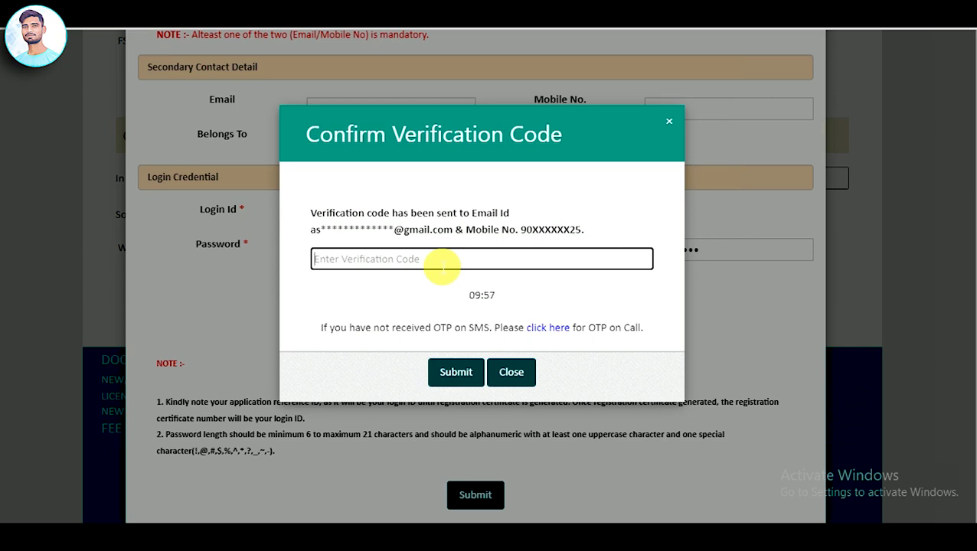
Step: Paste and submit the verification code, confirm success, and dismiss the save-password prompt
click(456, 373)
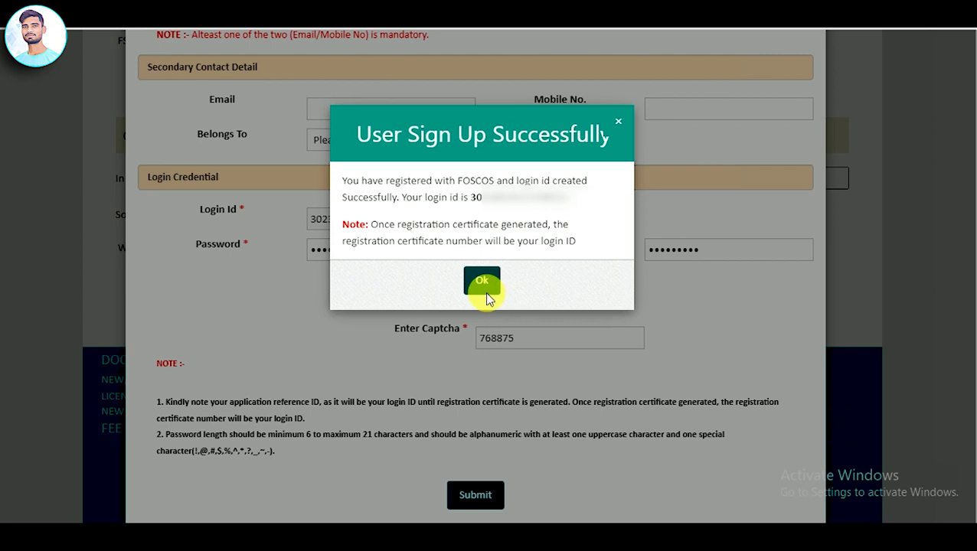
click(481, 280)
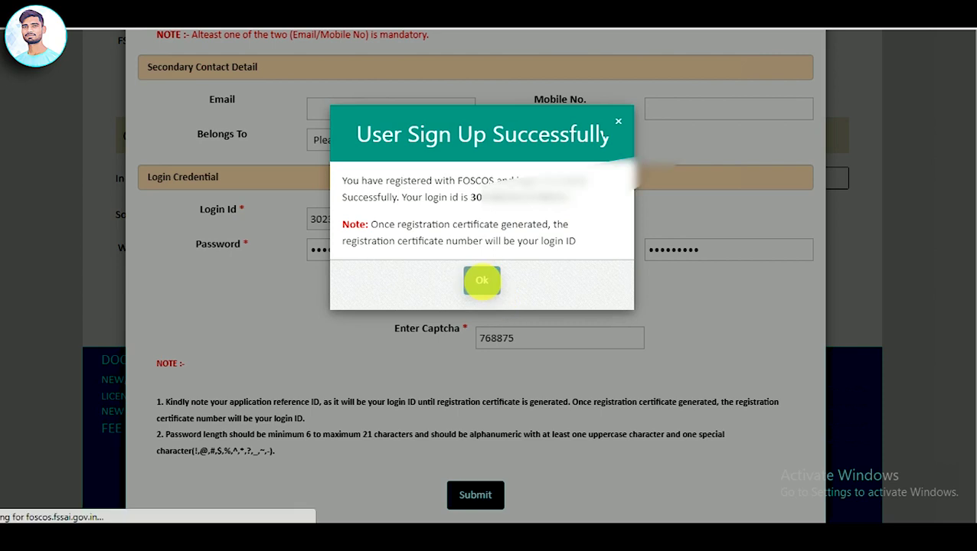
click(758, 229)
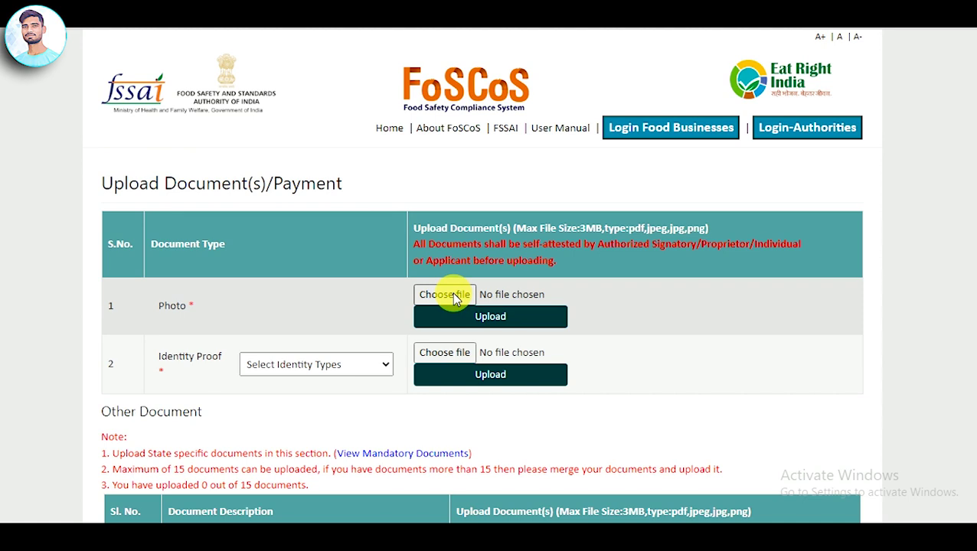
Step: Upload the applicant's photo and AADHAR.jpg as the Aadhar Card identity proof
click(451, 294)
double_click(158, 107)
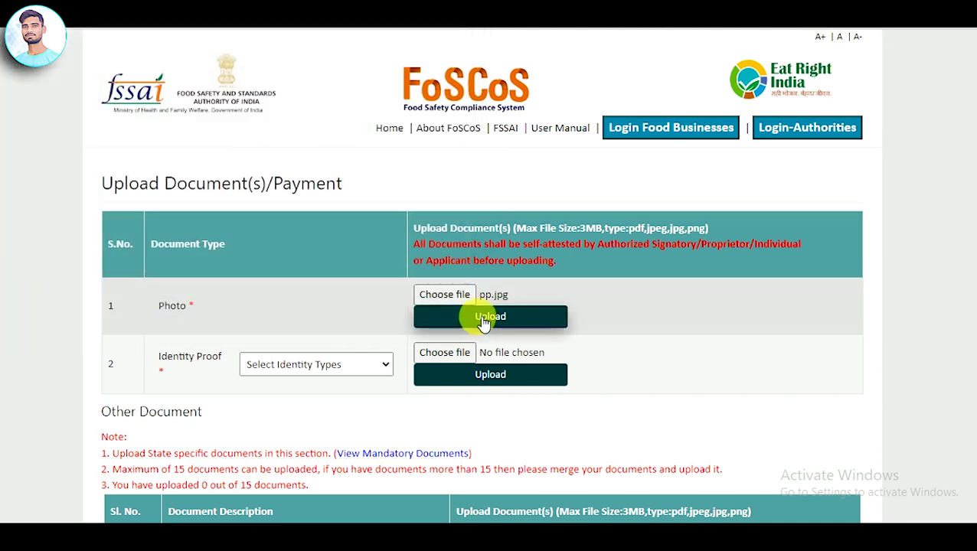
click(490, 316)
click(316, 354)
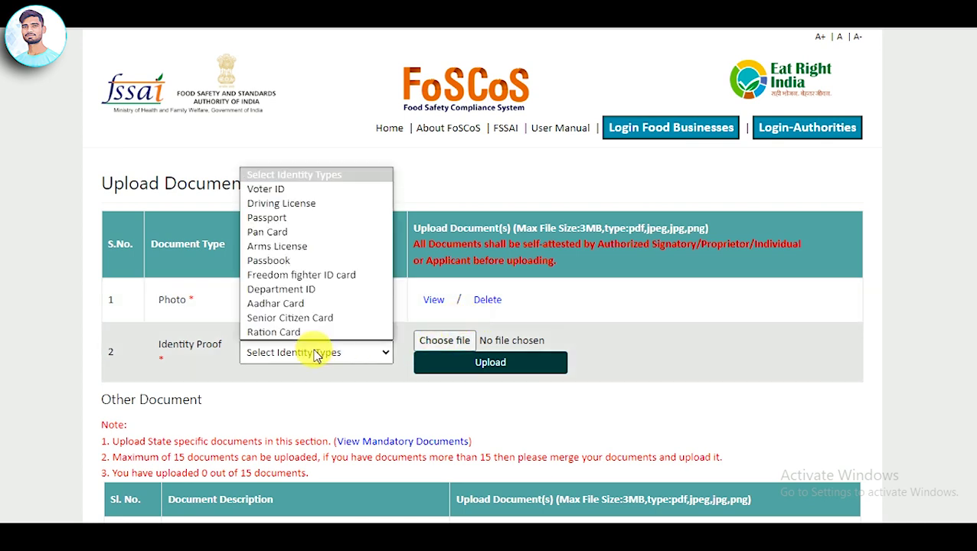
click(312, 303)
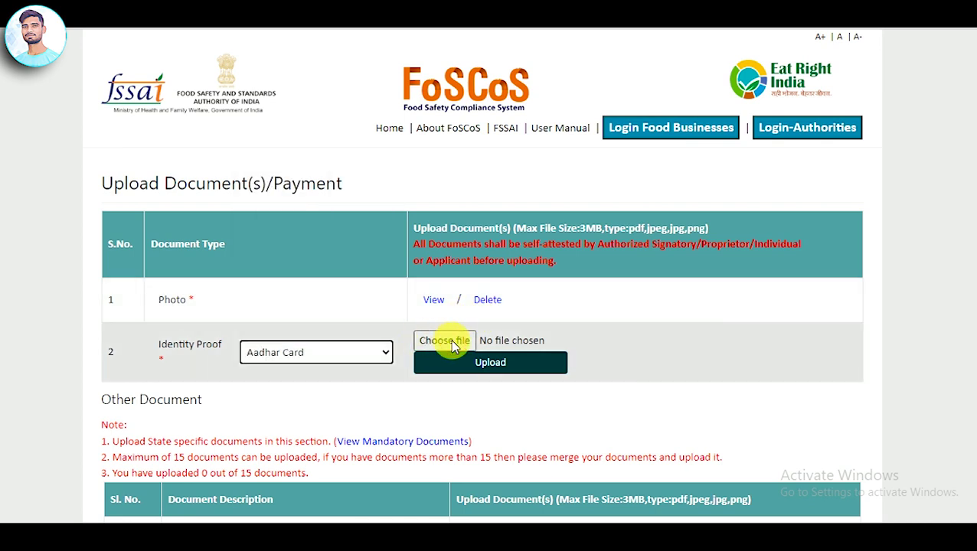
click(451, 341)
double_click(240, 104)
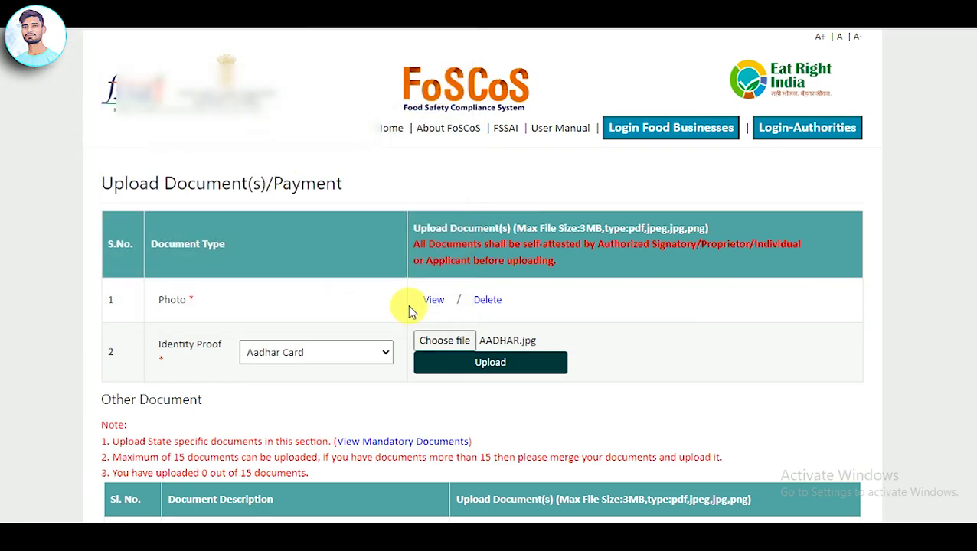
click(474, 363)
Step: Leave the other document types unchanged and accept the 'I/We declare that' terms
scroll(405, 209, down, 5)
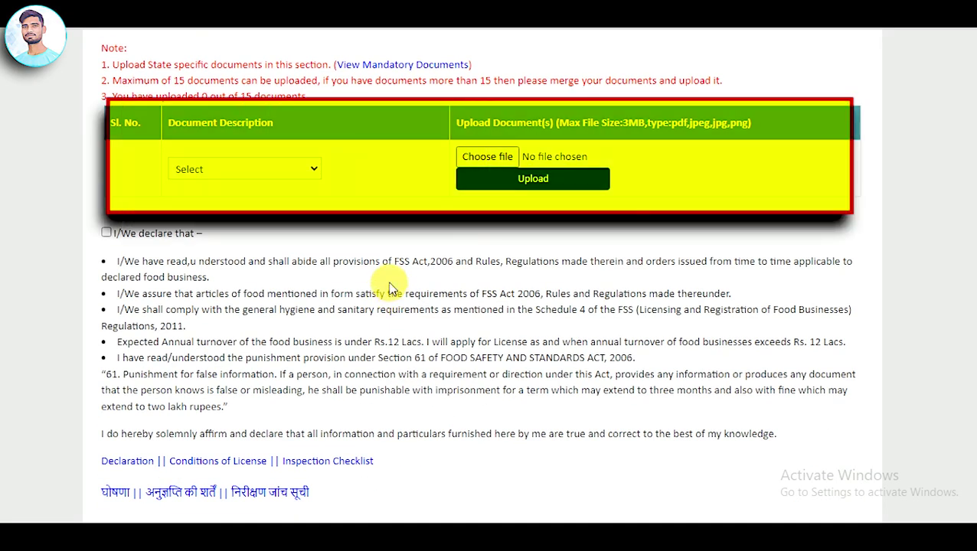
scroll(388, 282, up, 2)
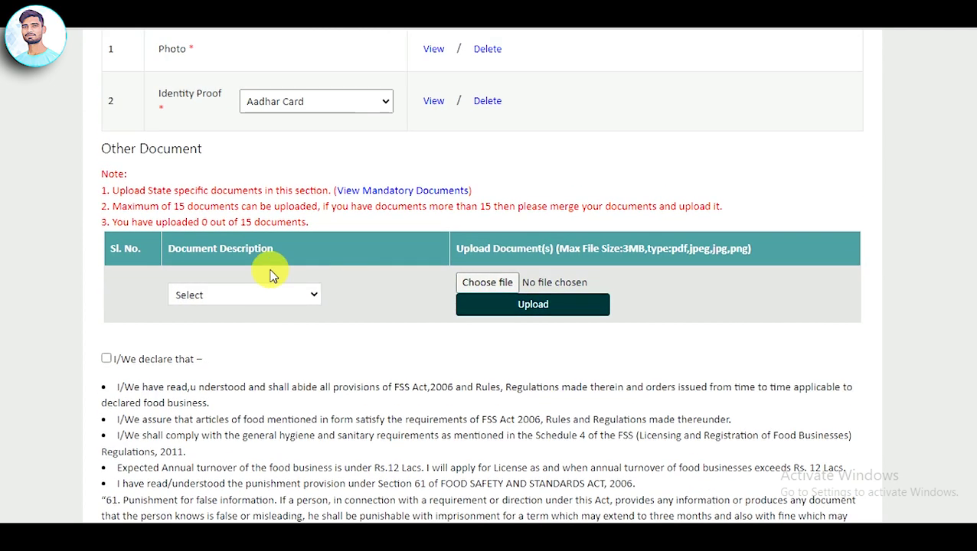
click(252, 296)
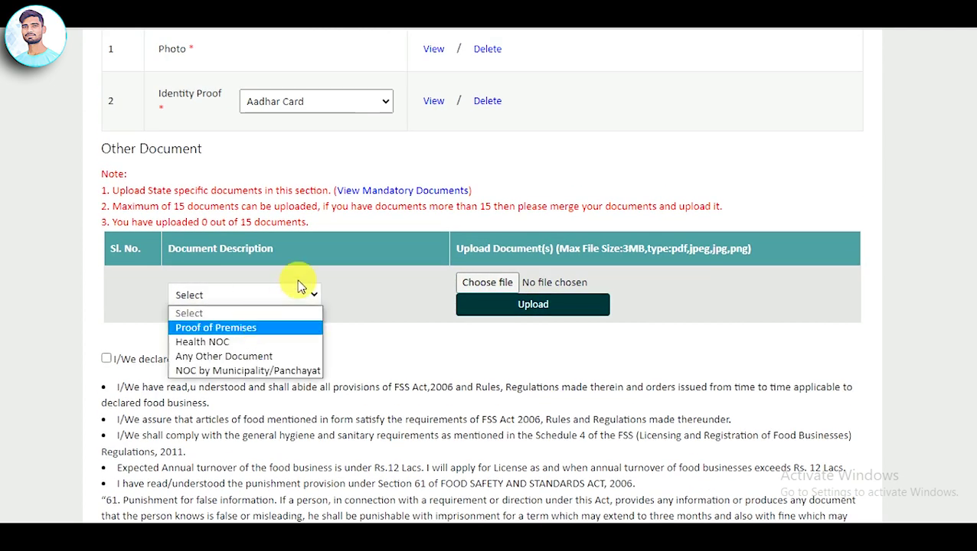
click(337, 287)
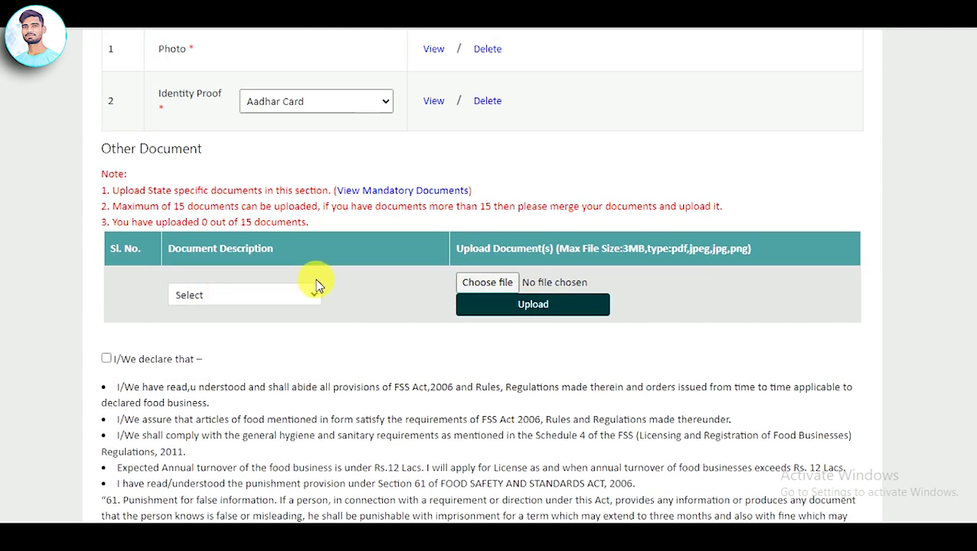
click(106, 359)
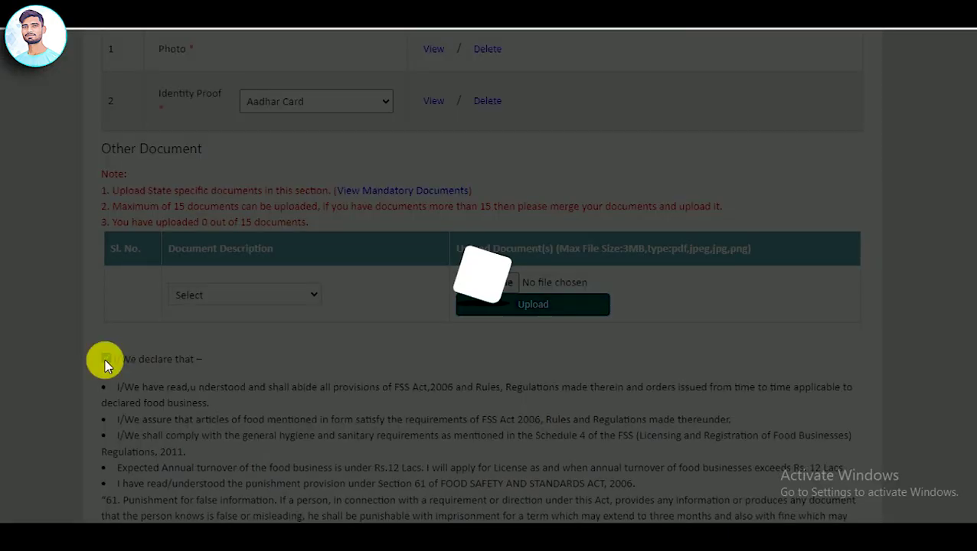
Step: Scroll through the Form A application preview, then close it and return to payment
scroll(362, 386, down, 10)
click(540, 181)
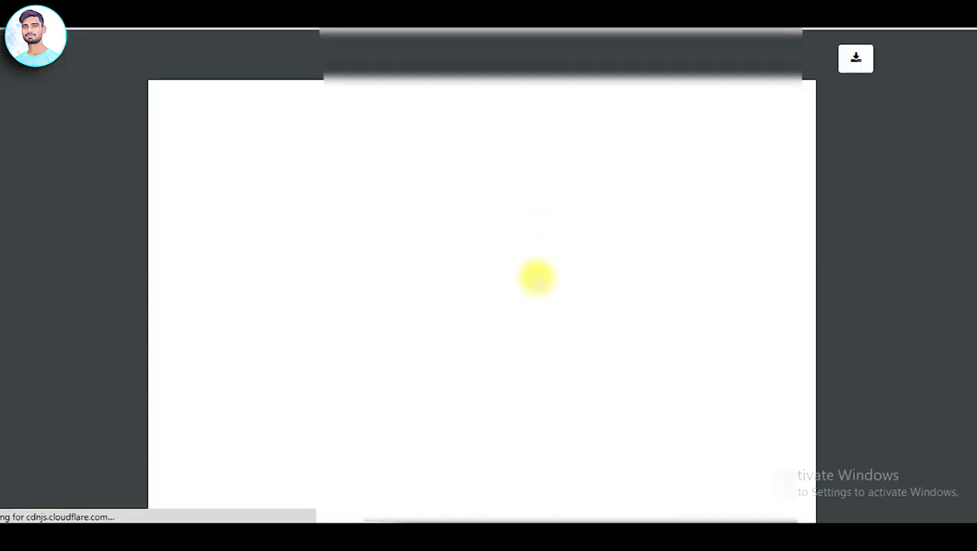
scroll(536, 300, down, 10)
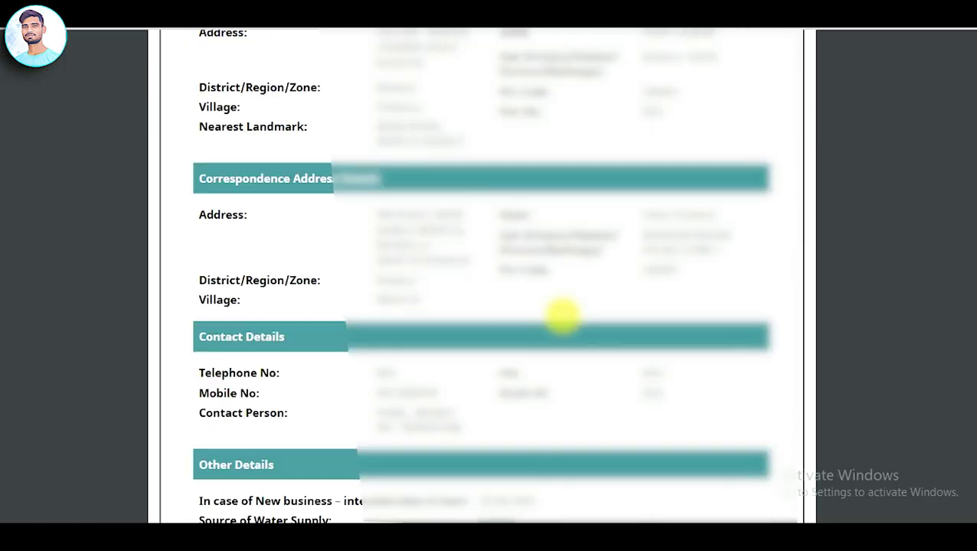
scroll(603, 322, down, 5)
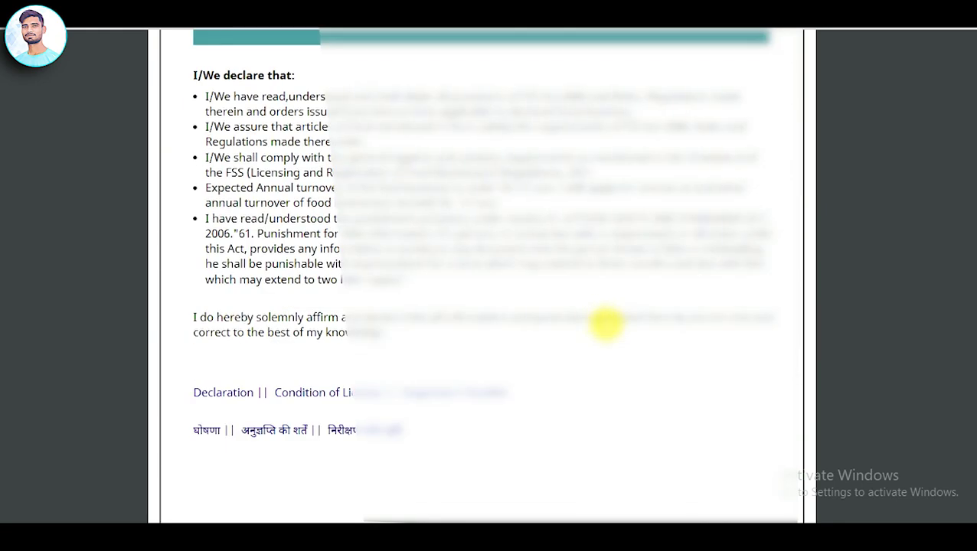
scroll(595, 314, up, 15)
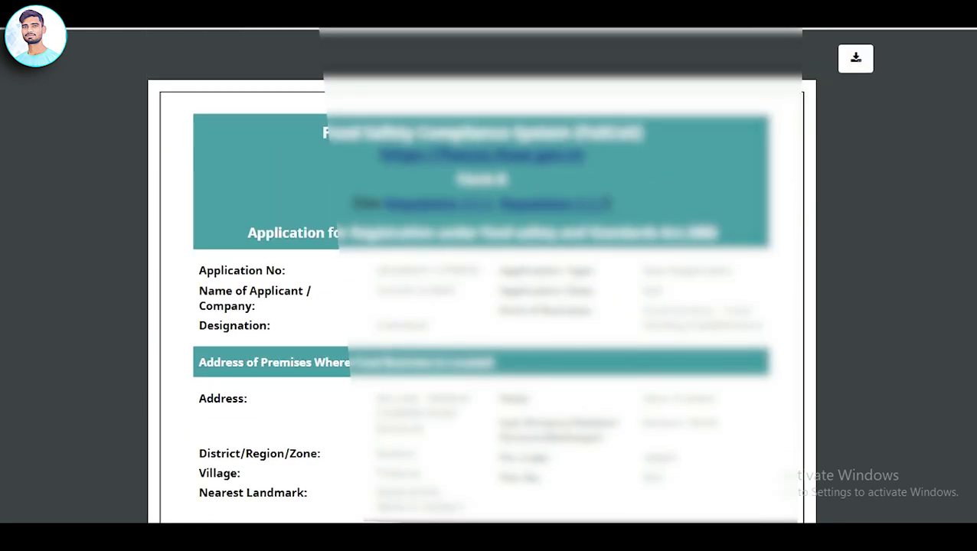
key(Escape)
scroll(221, 339, up, 3)
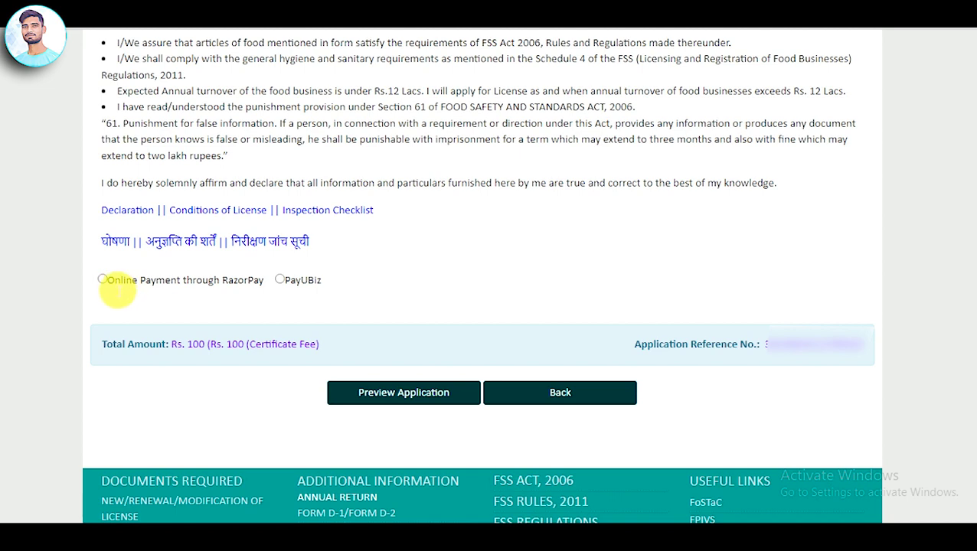
Step: Choose Online Payment through RazorPay and start paying the Rs. 100 certificate fee
click(102, 280)
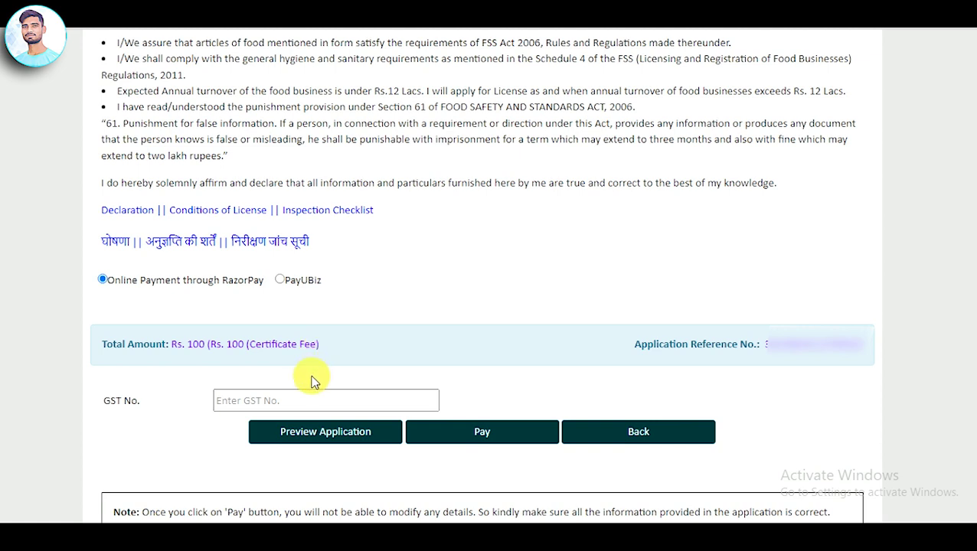
scroll(313, 381, down, 3)
click(489, 182)
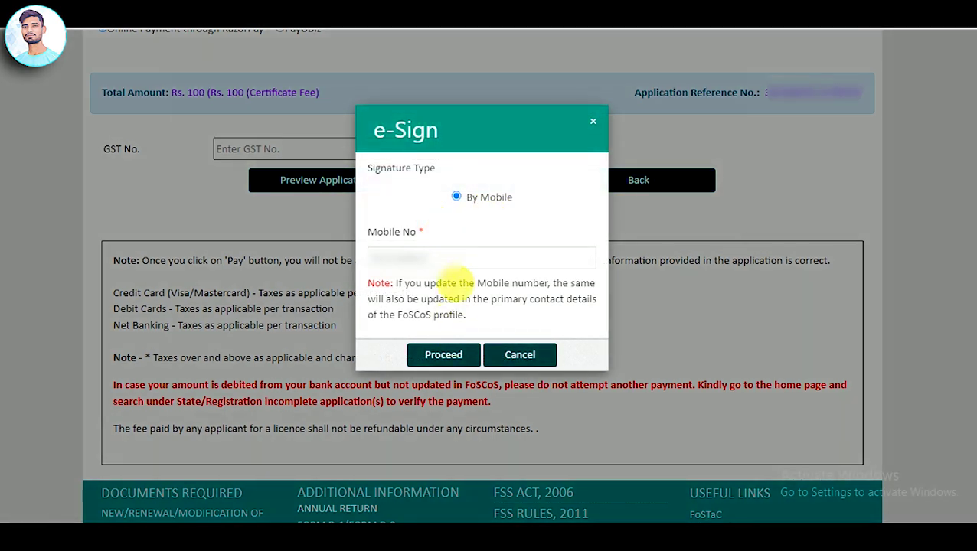
Step: Verify the e-Sign with the mobile OTP, then authorise the INR 100 card payment with the card OTP
click(445, 355)
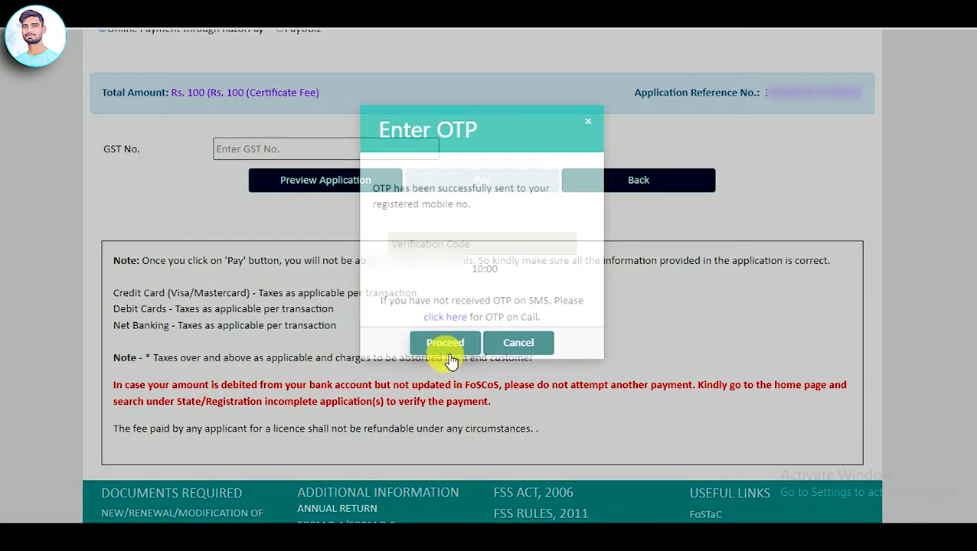
click(477, 247)
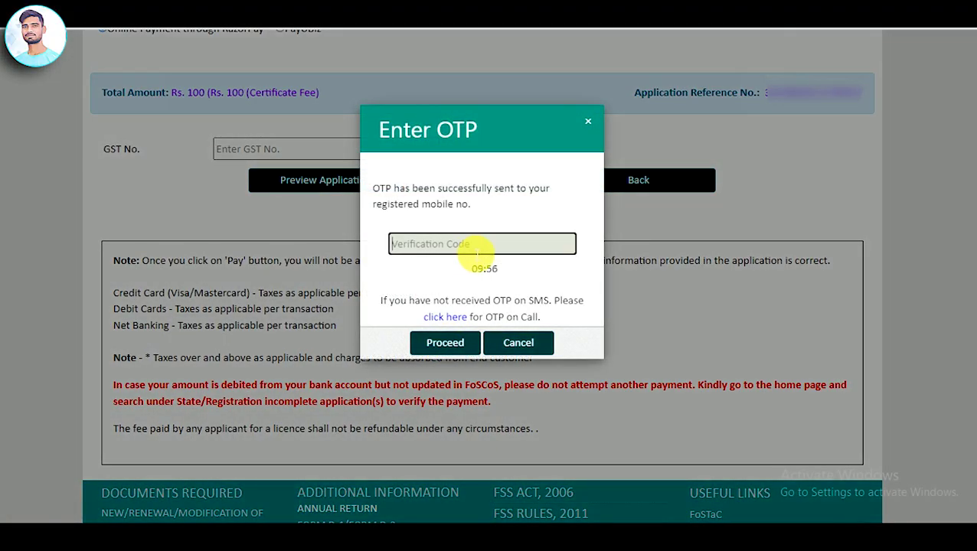
key(ctrl+v)
click(457, 345)
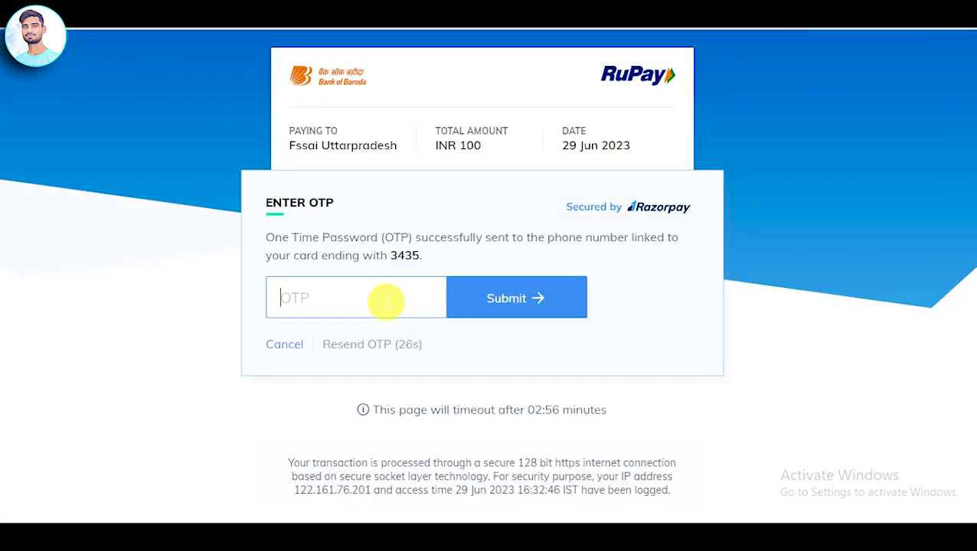
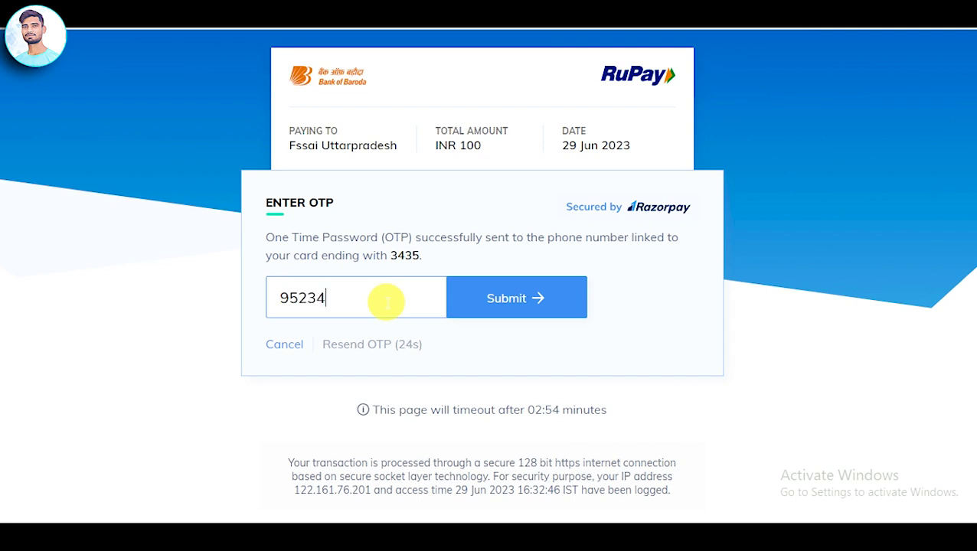
click(510, 300)
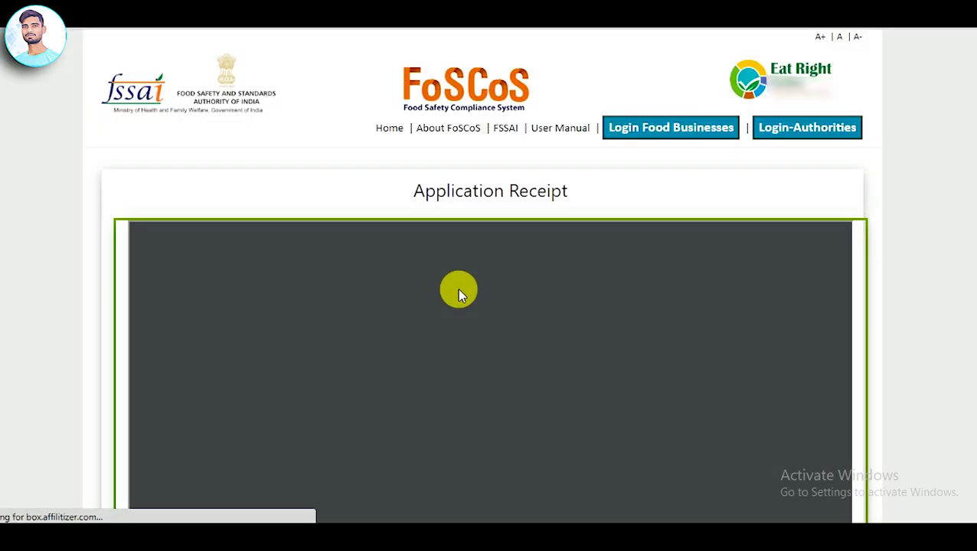
Step: Print the one-page Application Receipt PDF from the receipt viewer
scroll(487, 270, down, 10)
scroll(525, 338, up, 6)
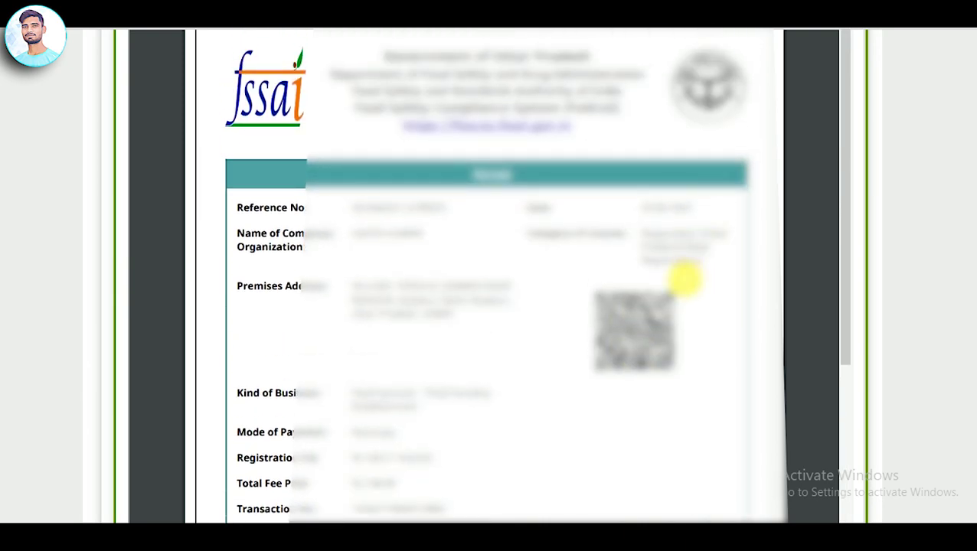
scroll(682, 277, up, 3)
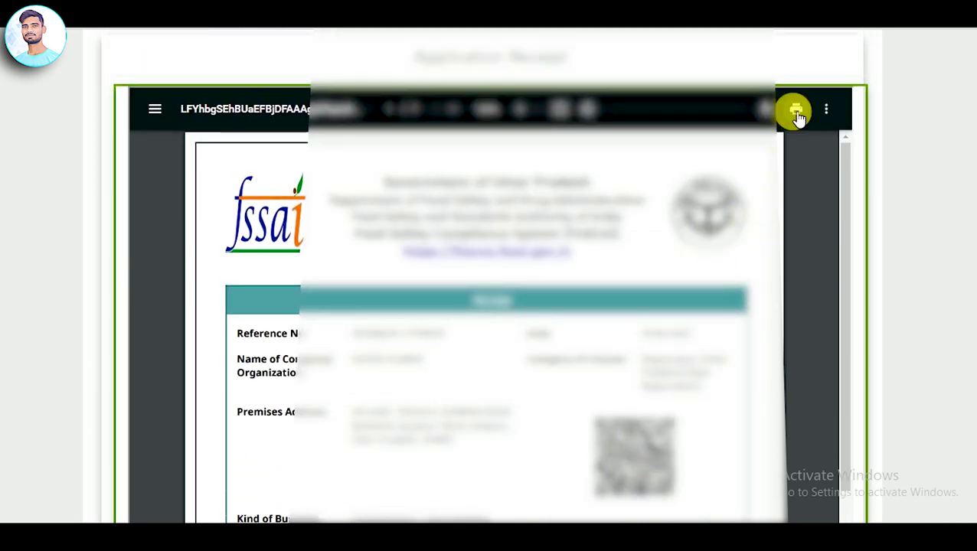
click(795, 110)
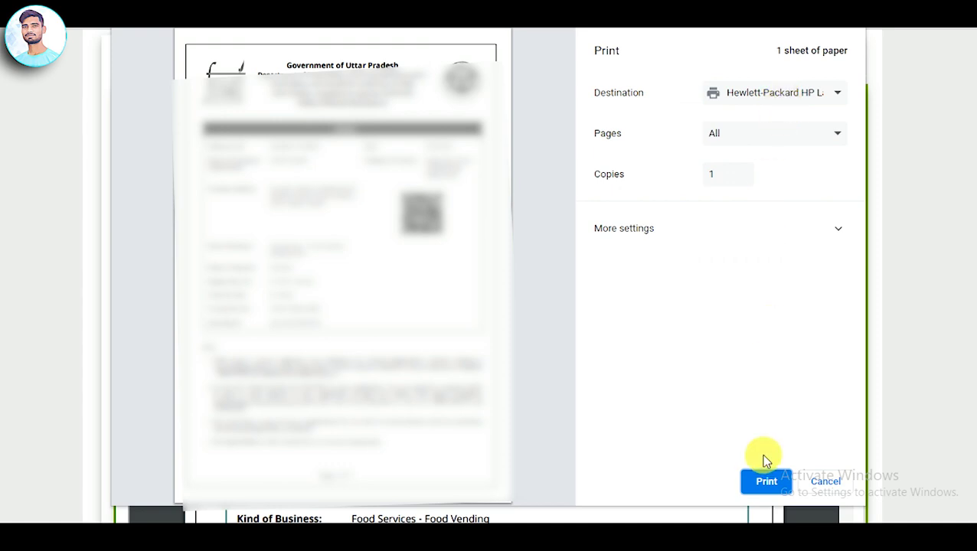
click(761, 480)
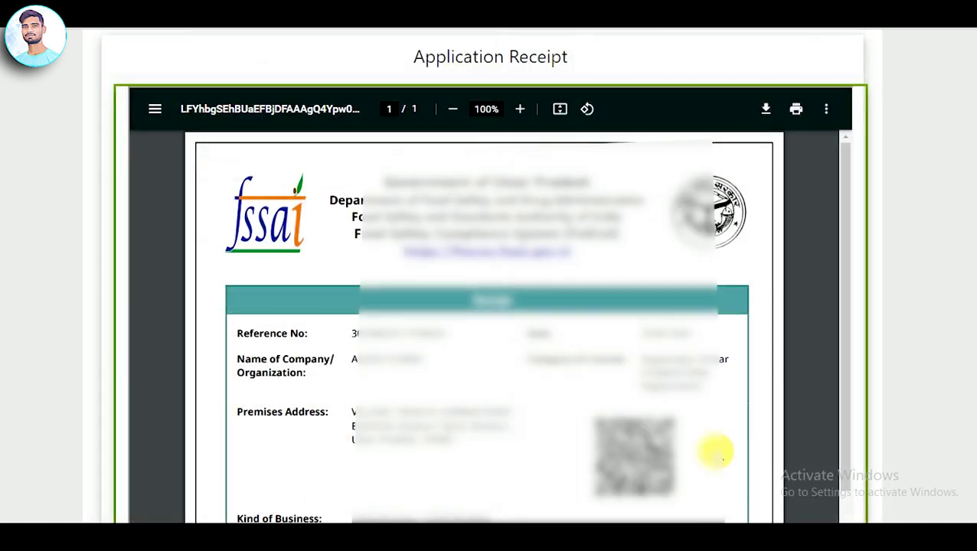